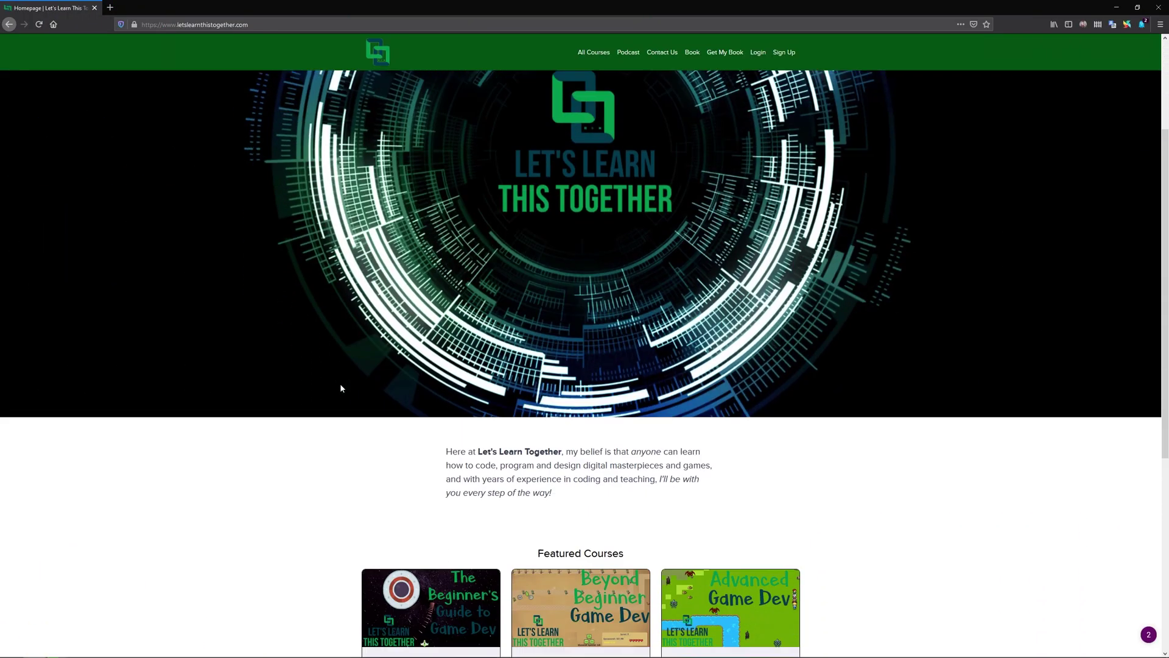
# Open The Complete Bundle course ($149) from the full course list and enroll in it.
pyautogui.scroll(-5, 341, 388)
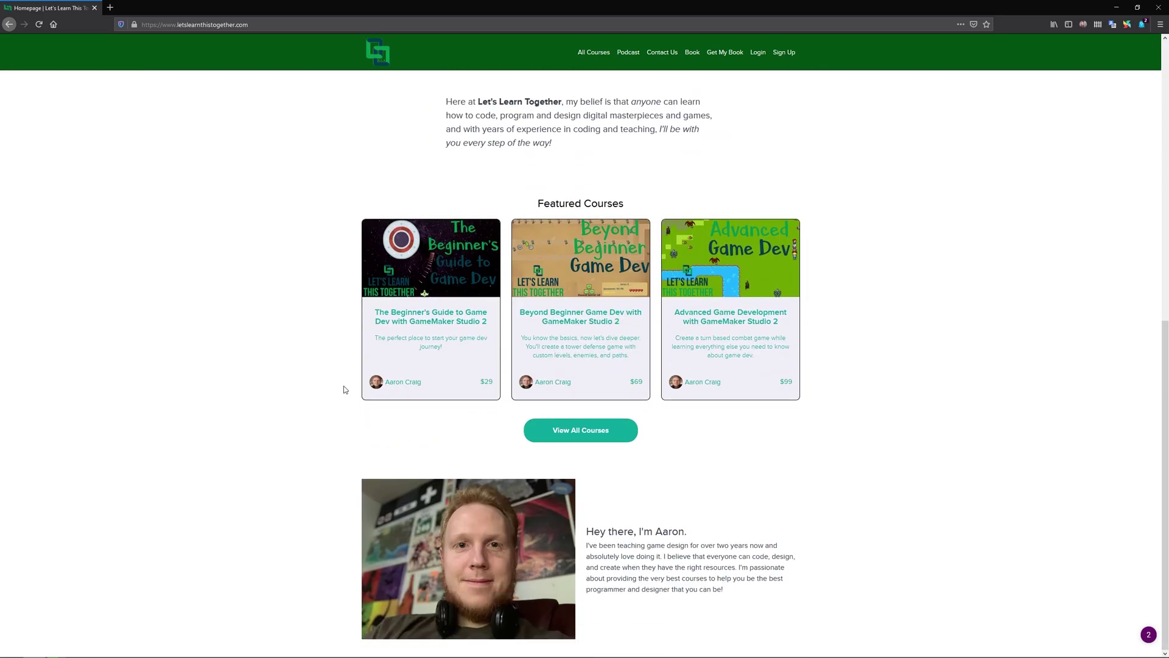
pyautogui.click(567, 428)
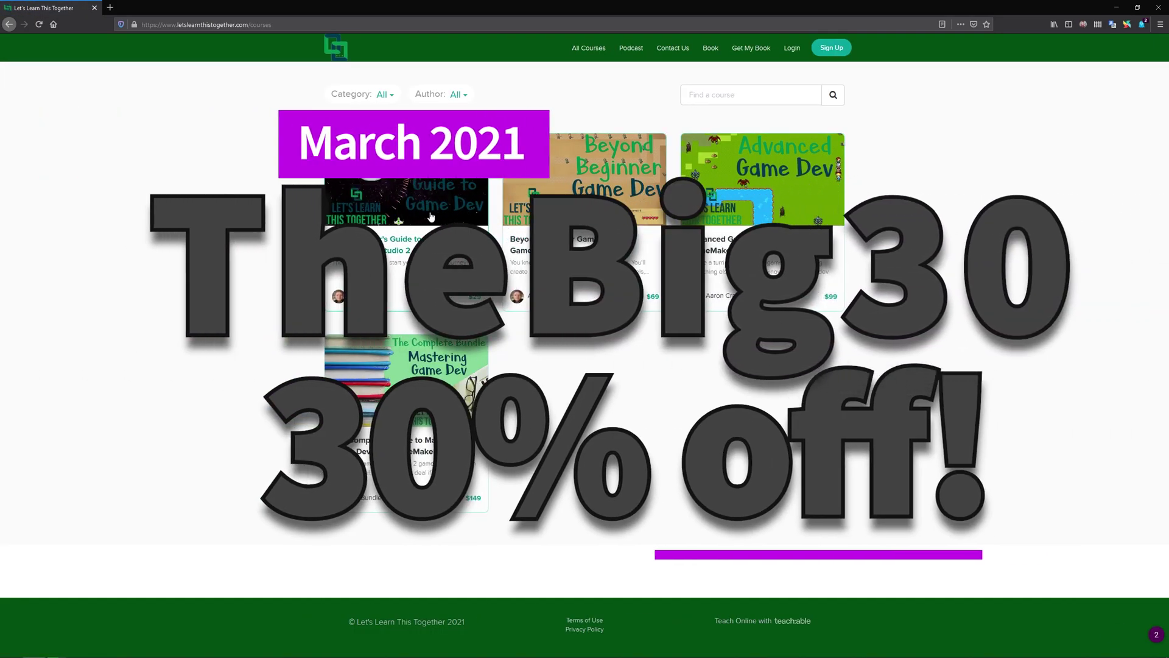
pyautogui.click(422, 451)
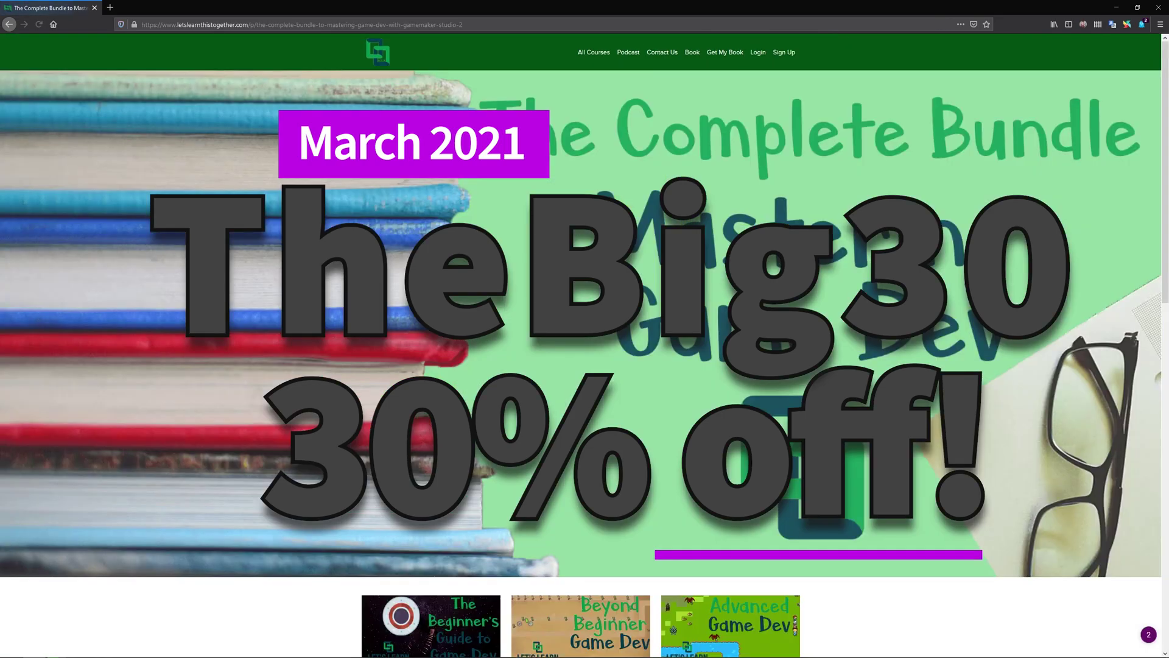
pyautogui.scroll(-10, 415, 372)
pyautogui.scroll(-3, 414, 372)
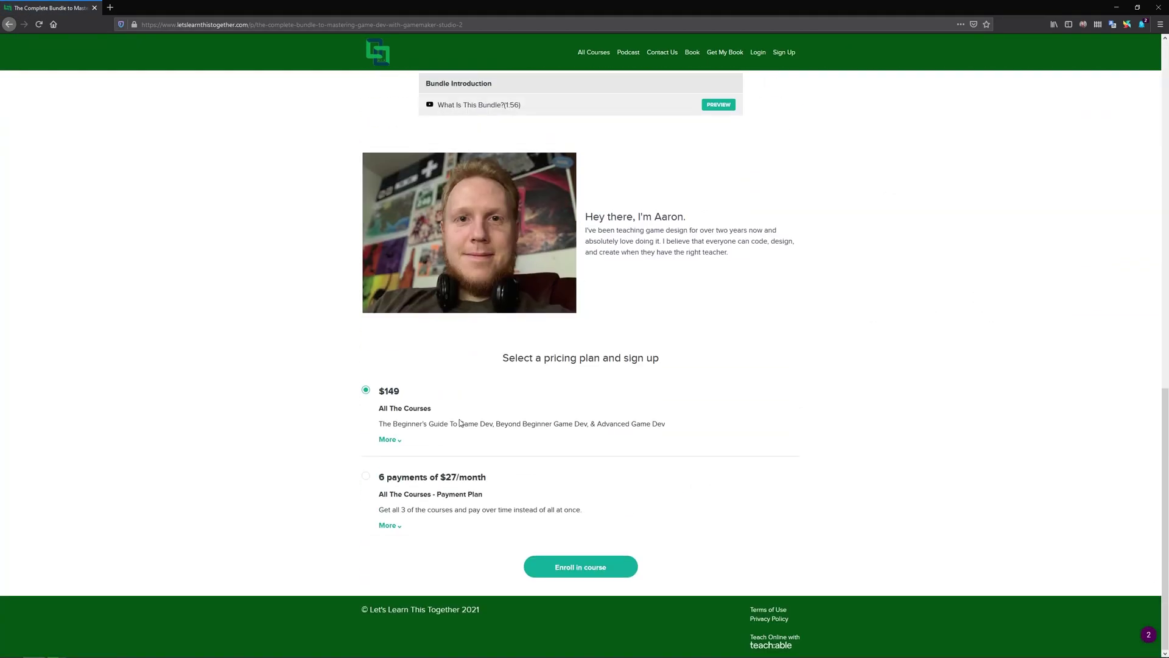
pyautogui.click(579, 566)
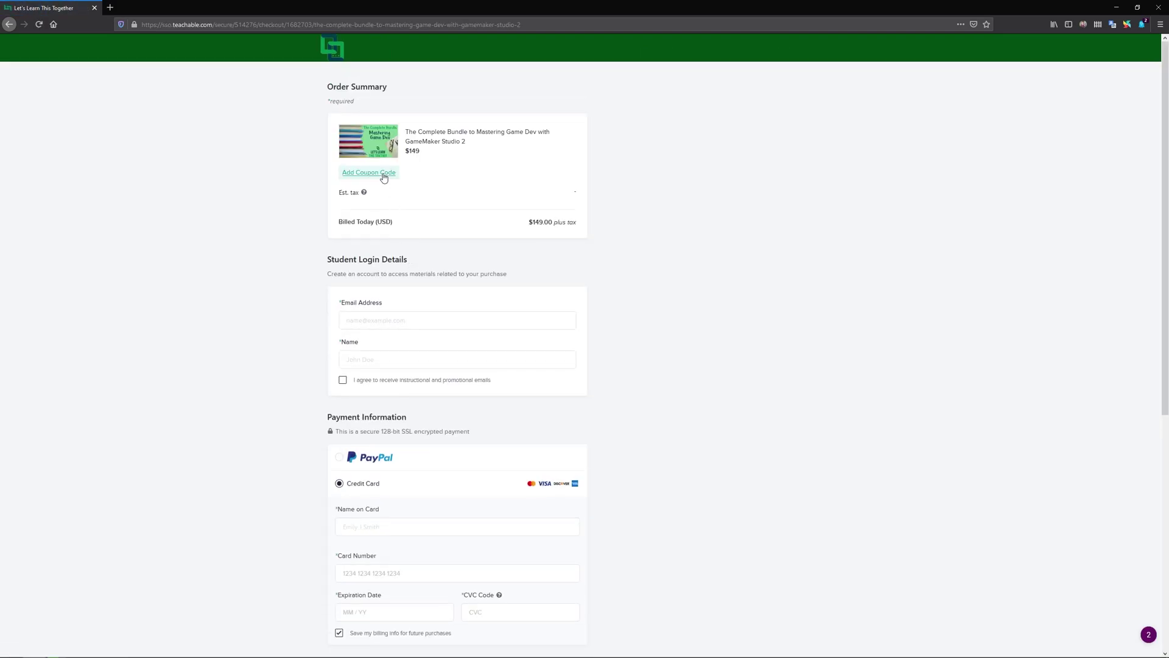
# Apply the discount coupon 'thebig30' at checkout.
pyautogui.click(384, 174)
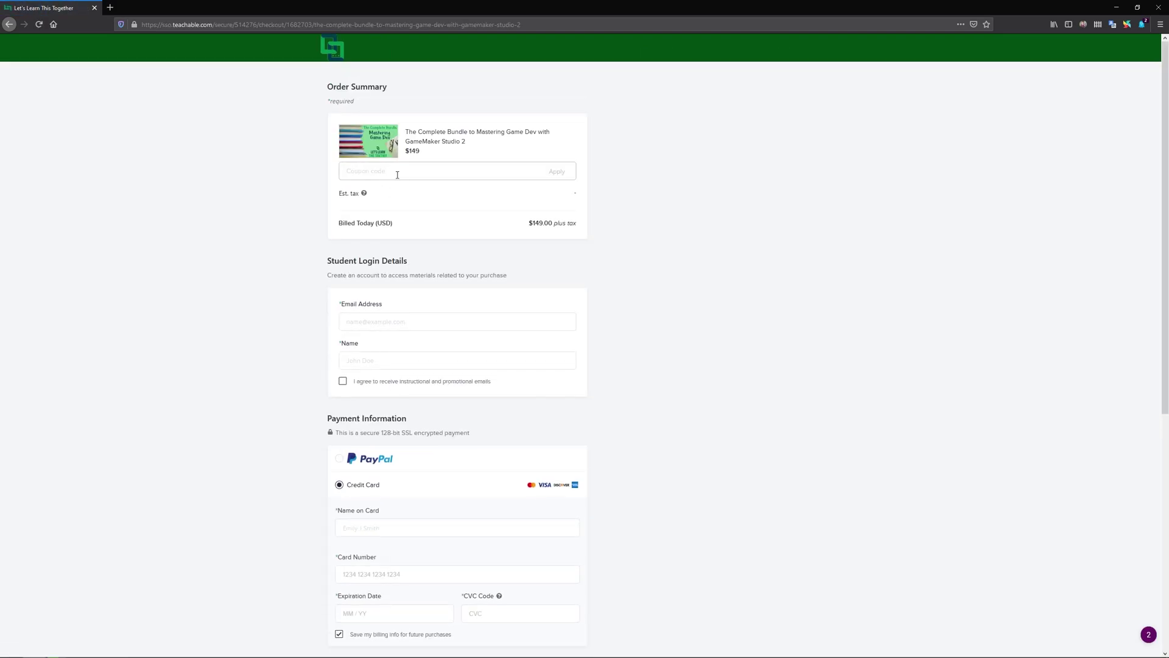
pyautogui.write('thebig30')
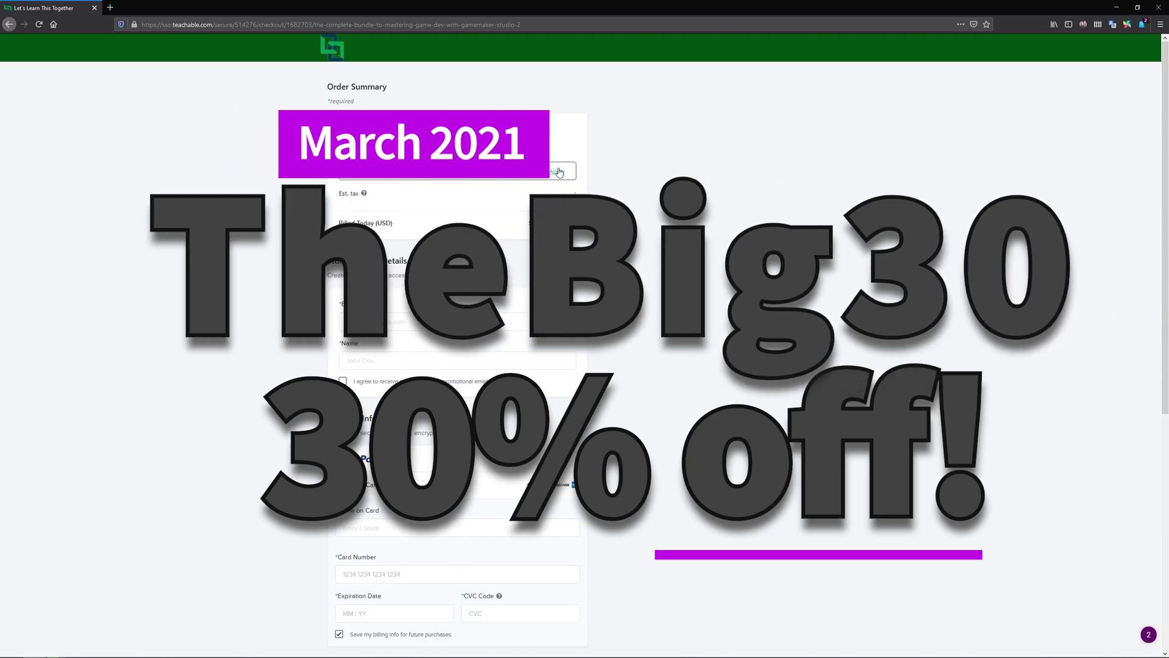
pyautogui.click(559, 172)
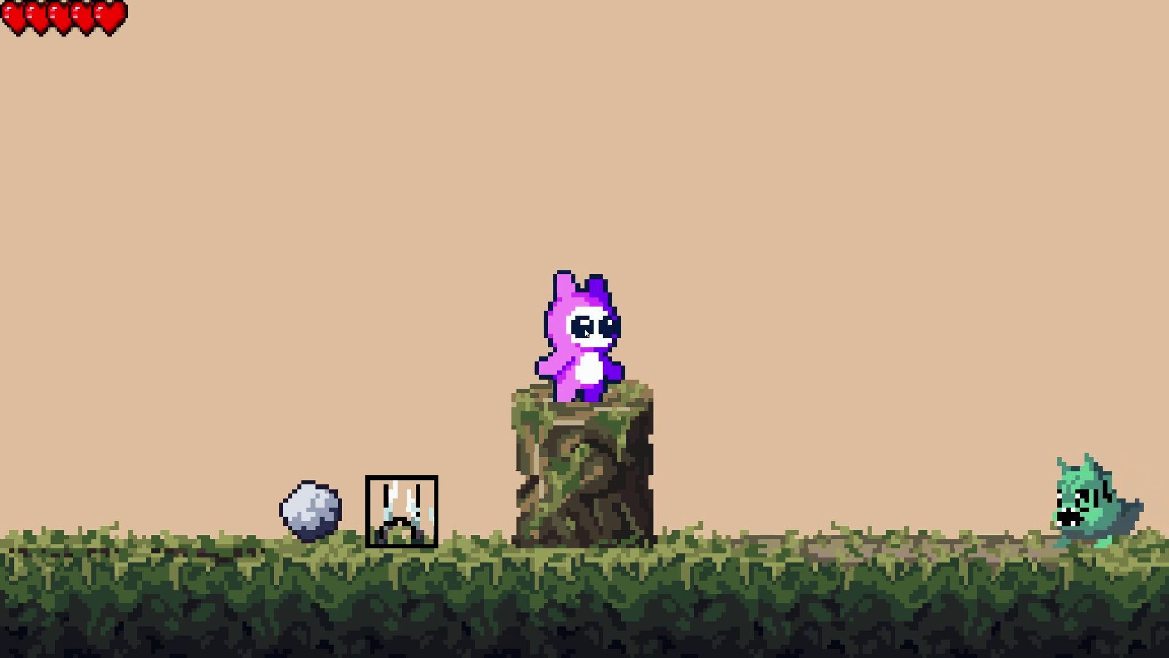
# Walk Pinky right, shoot the green enemy, then jump back and pull the grey rock left.
pyautogui.press('Right')
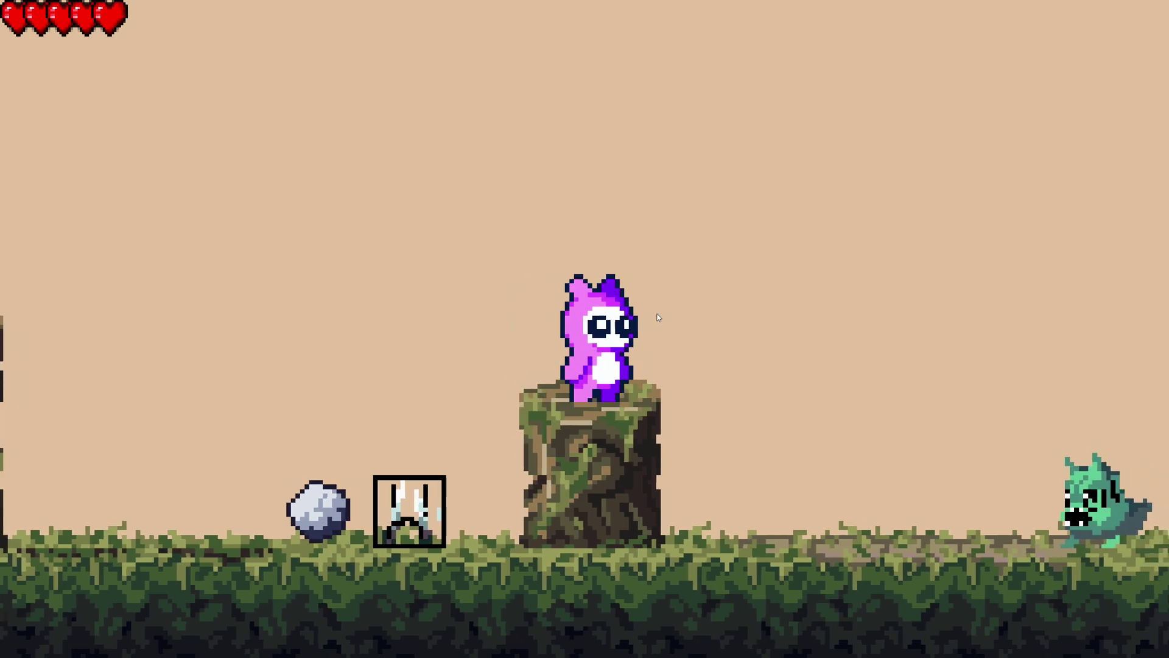
pyautogui.press('x')
pyautogui.press('Left')
pyautogui.press('z')
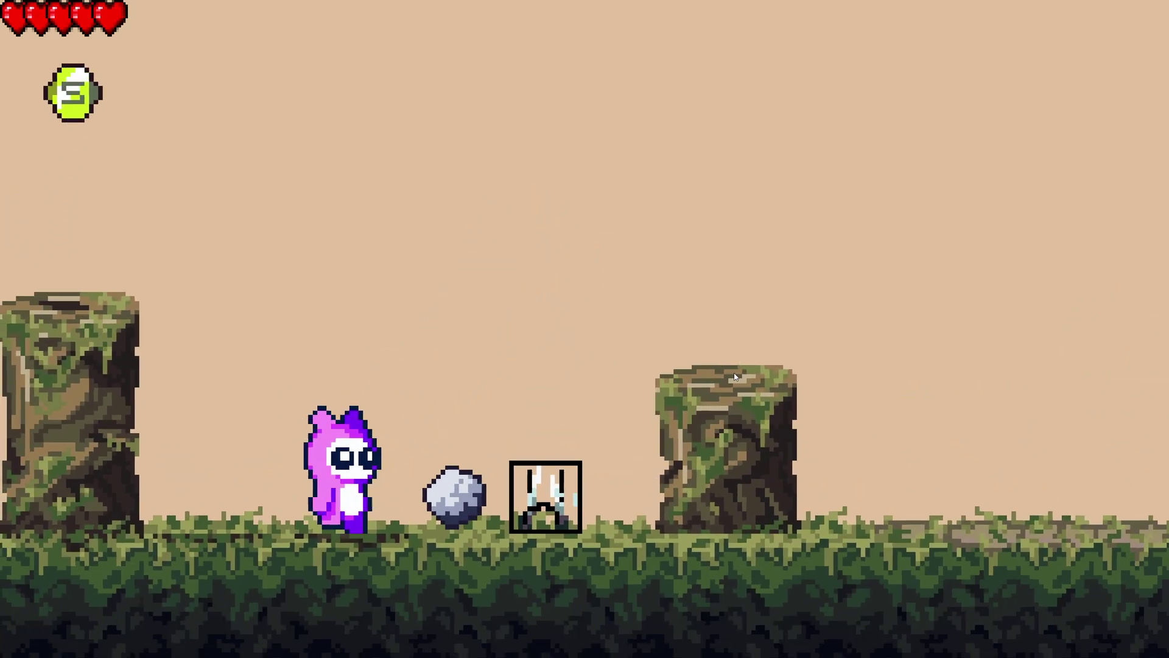
pyautogui.press('c')
pyautogui.press('Left')
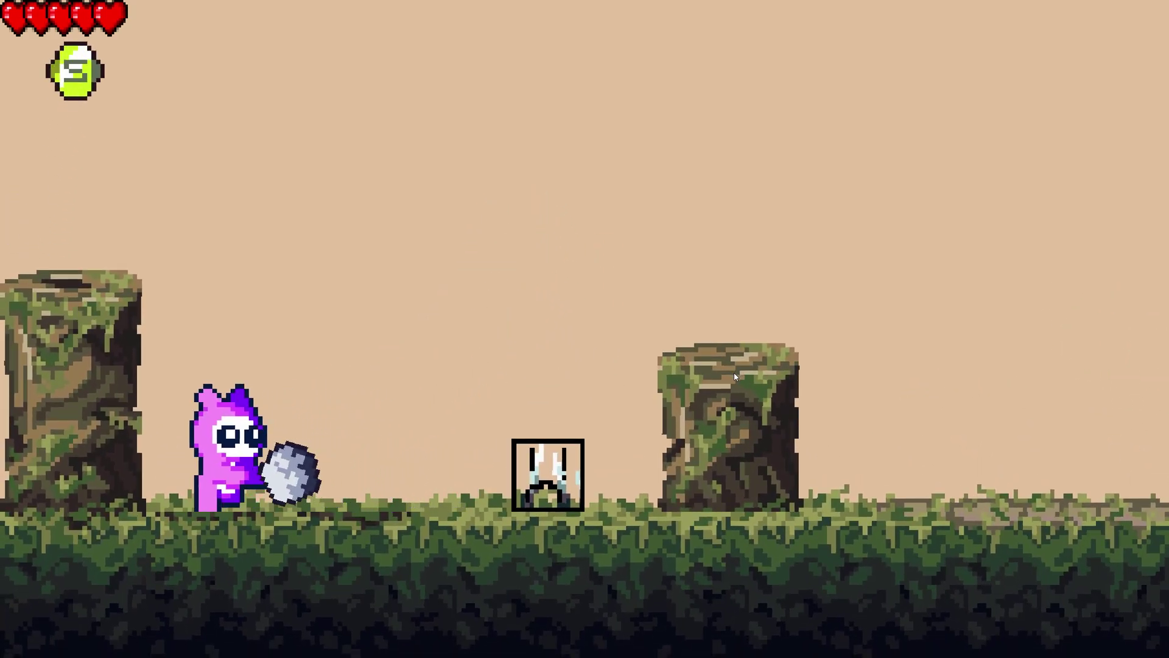
# Jump onto the rock and left stump to gain jump power, then dismiss the message.
pyautogui.press('c')
pyautogui.press('z')
pyautogui.press('Left')
pyautogui.press('z')
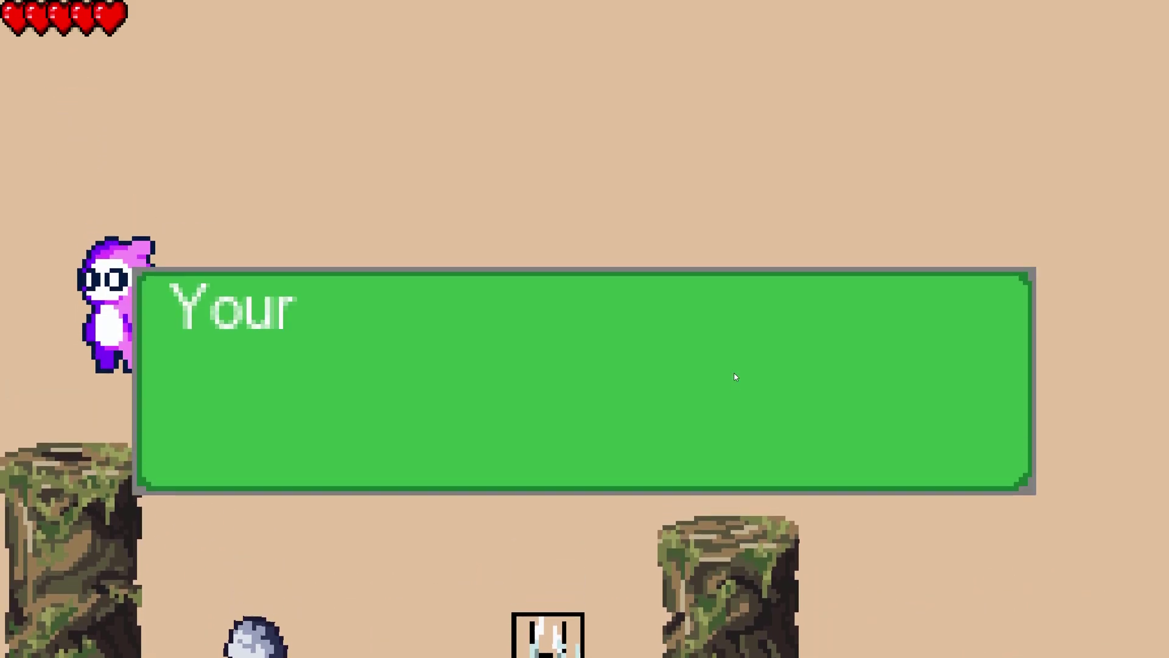
pyautogui.press('z')
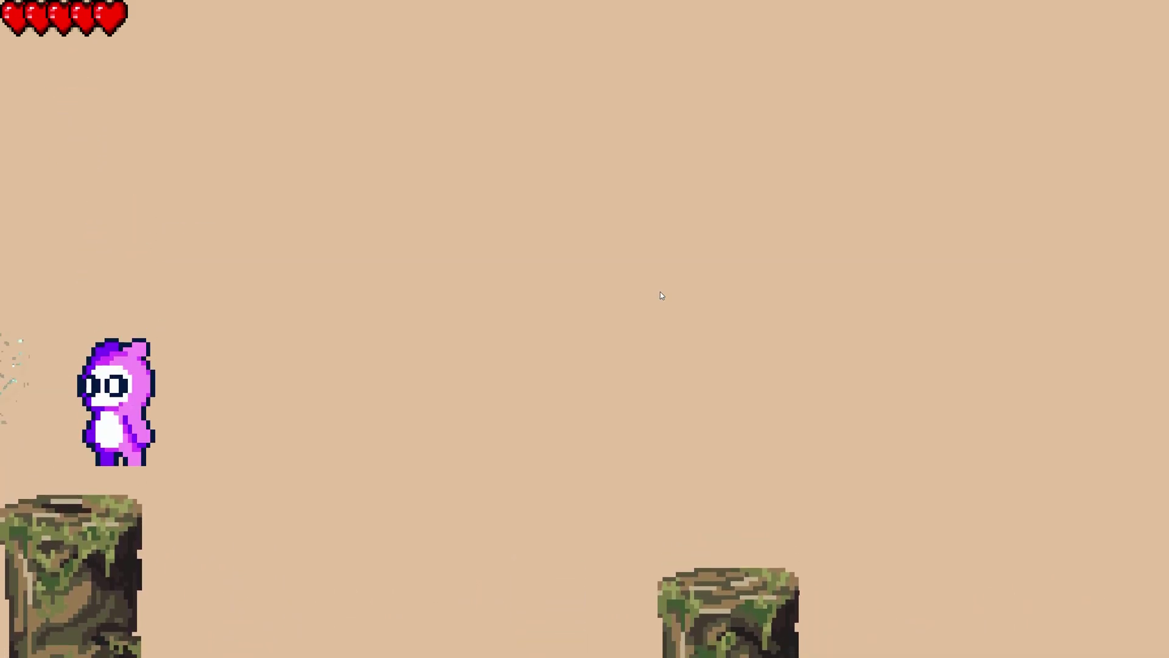
# Pause the game and choose Quit to return to the editor.
pyautogui.press('Escape')
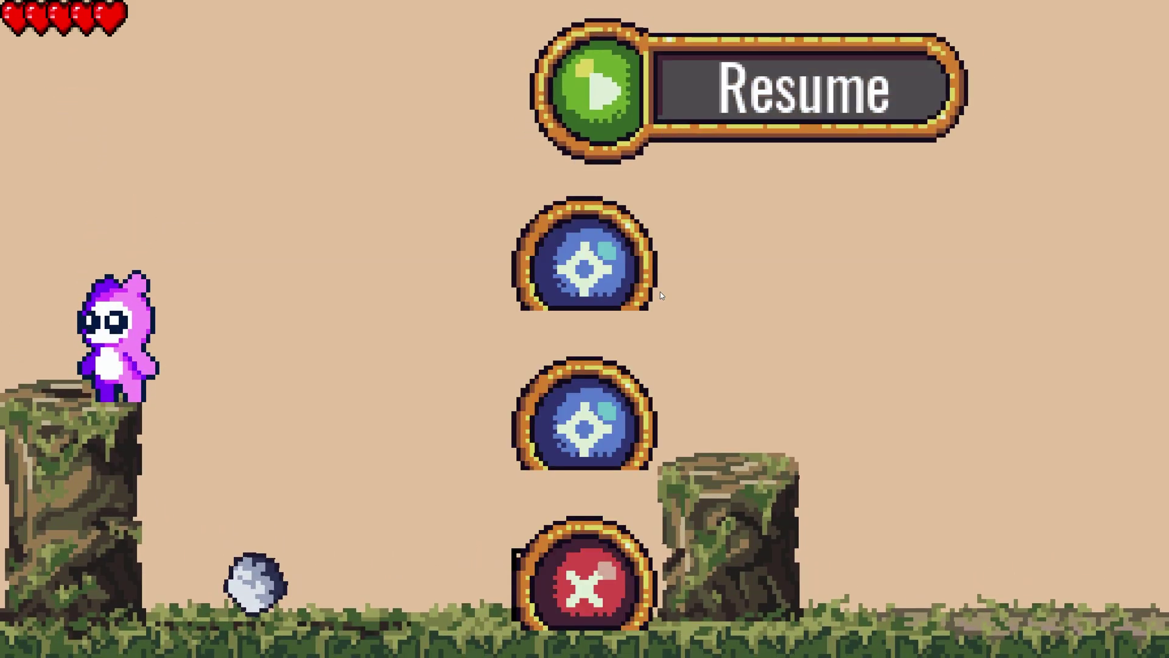
pyautogui.press('Up')
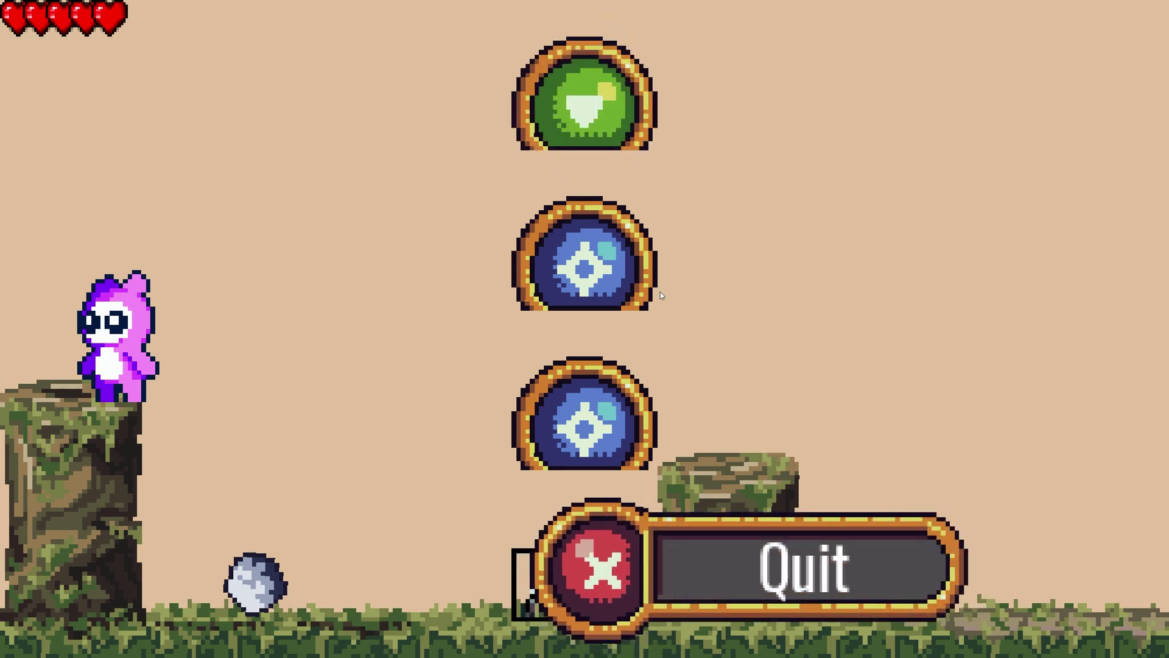
pyautogui.press('z')
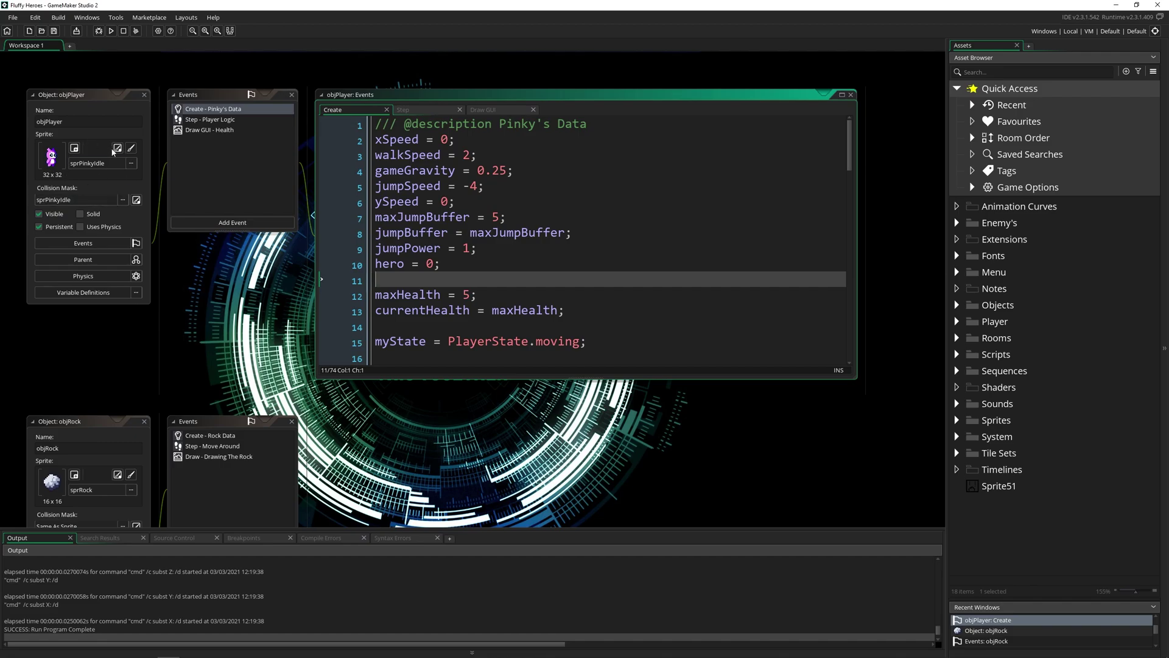
# Open sprPinkyIdle and show its manual rectangle mask (left 9, right 23, top 9, bottom 31).
pyautogui.click(118, 150)
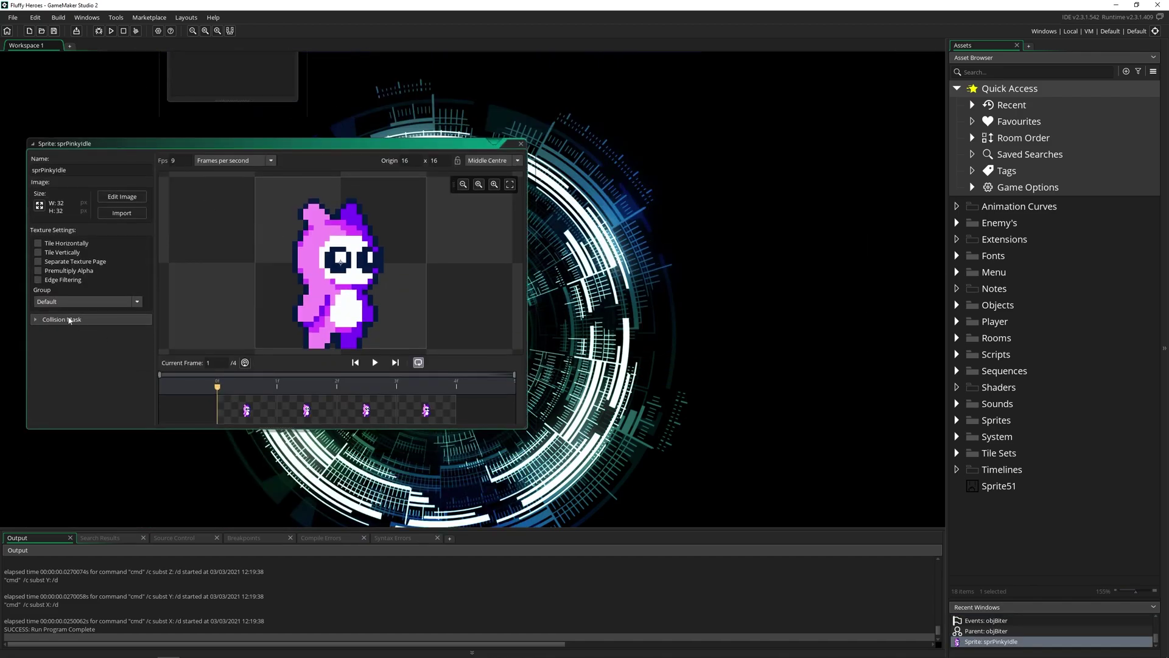
pyautogui.click(36, 320)
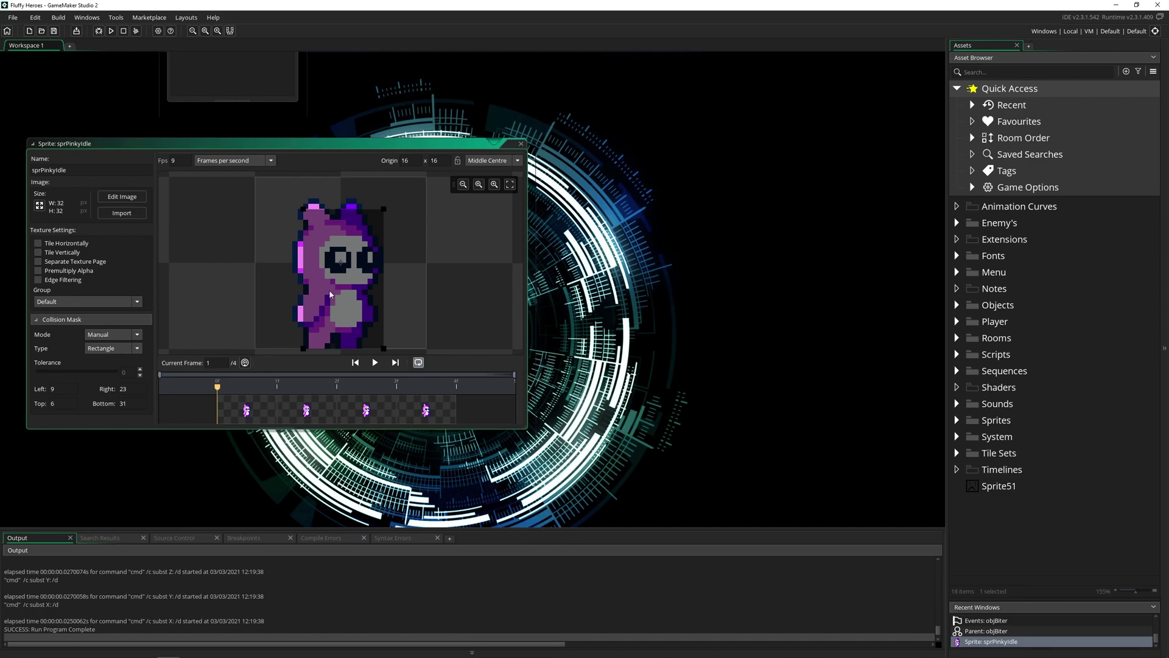
# Browse the mask picker but keep sprPinkyIdle, then highlight the jumpPower line in objPlayer's Create code.
pyautogui.scroll(6, 589, 309)
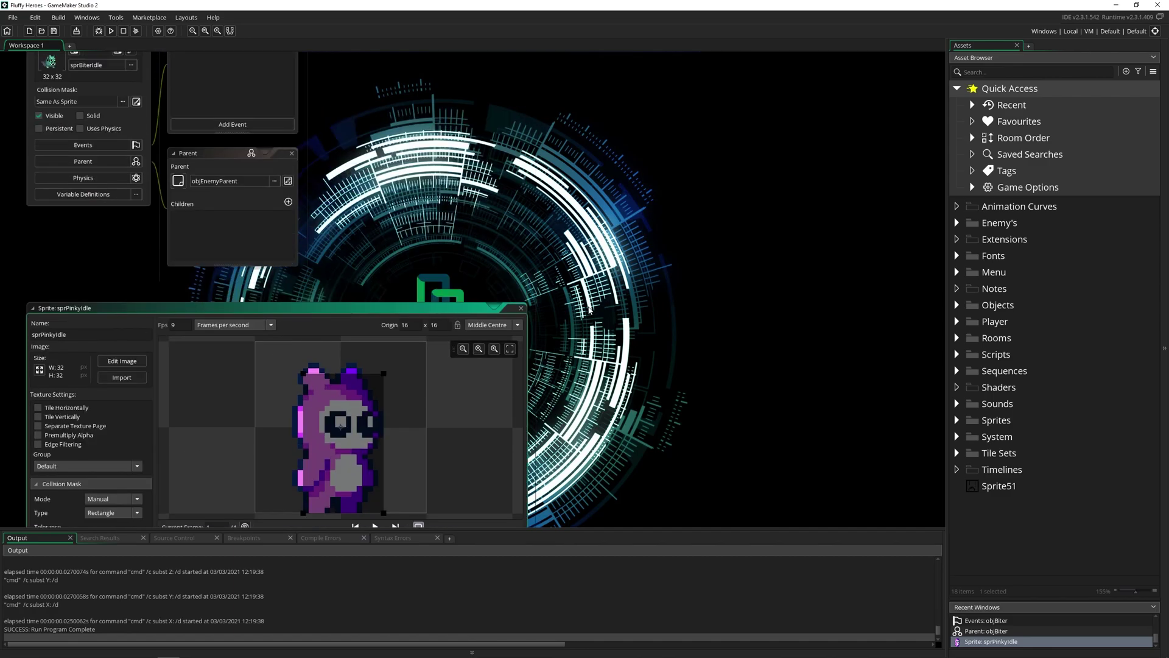
pyautogui.scroll(8, 590, 310)
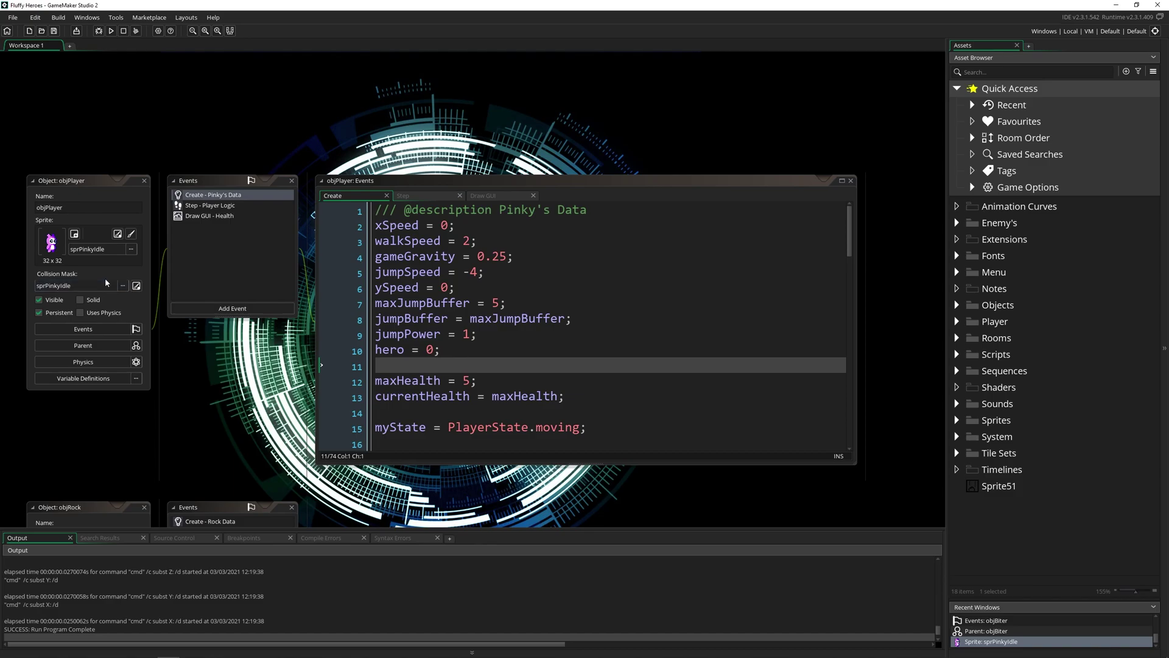
pyautogui.click(98, 291)
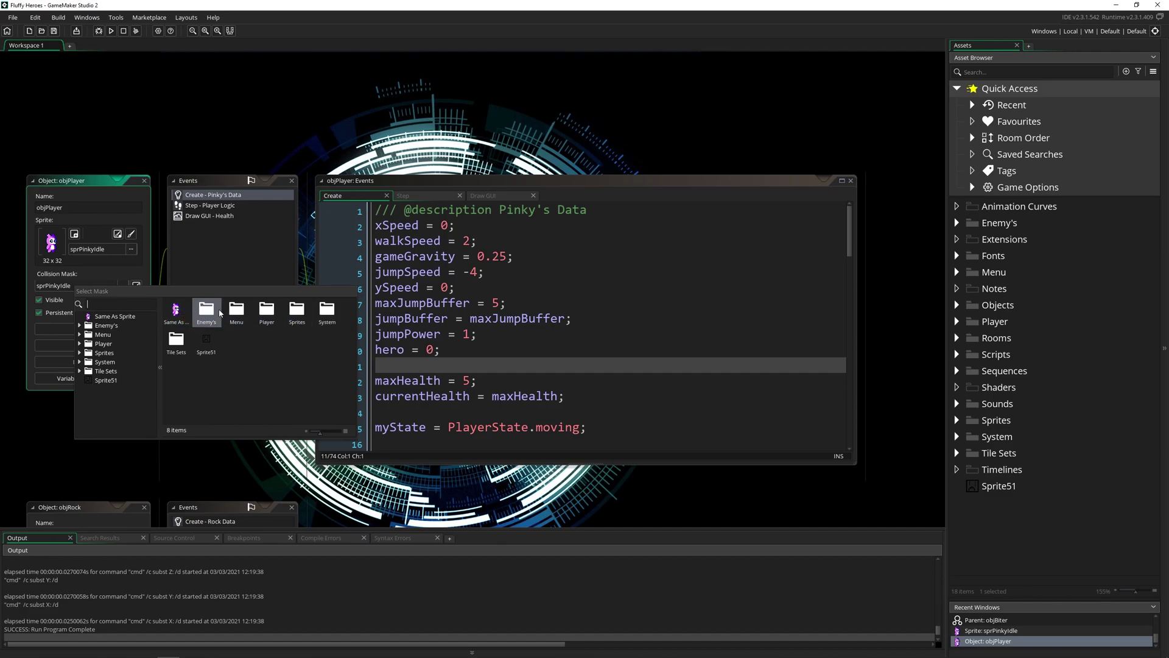
pyautogui.doubleClick(266, 311)
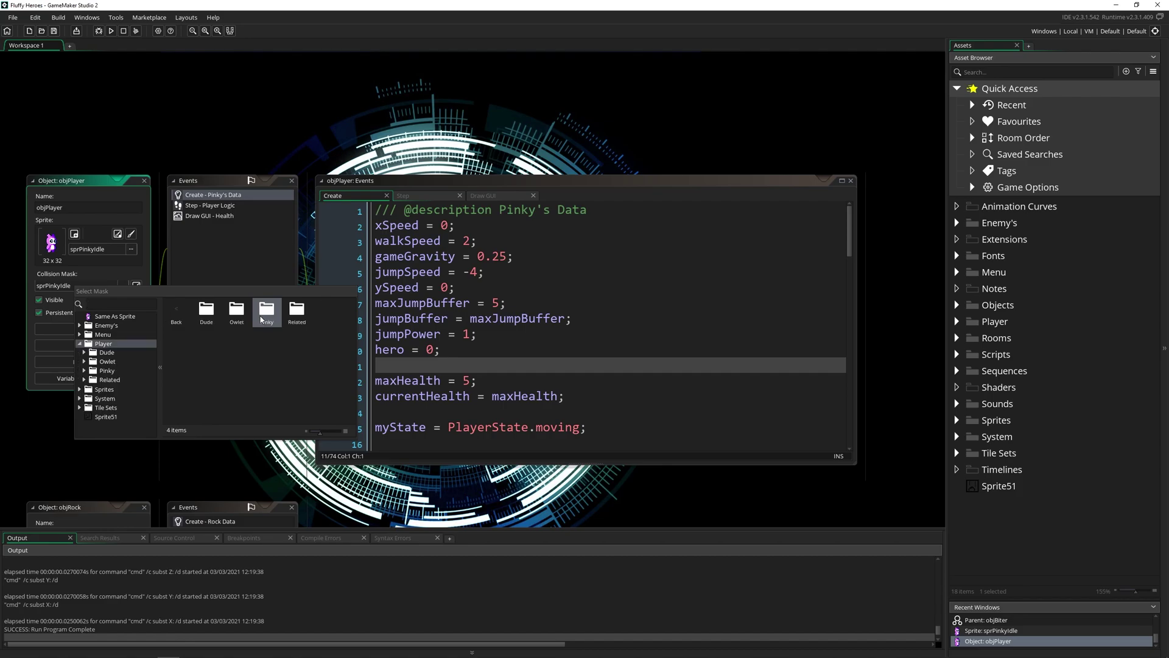
pyautogui.doubleClick(217, 314)
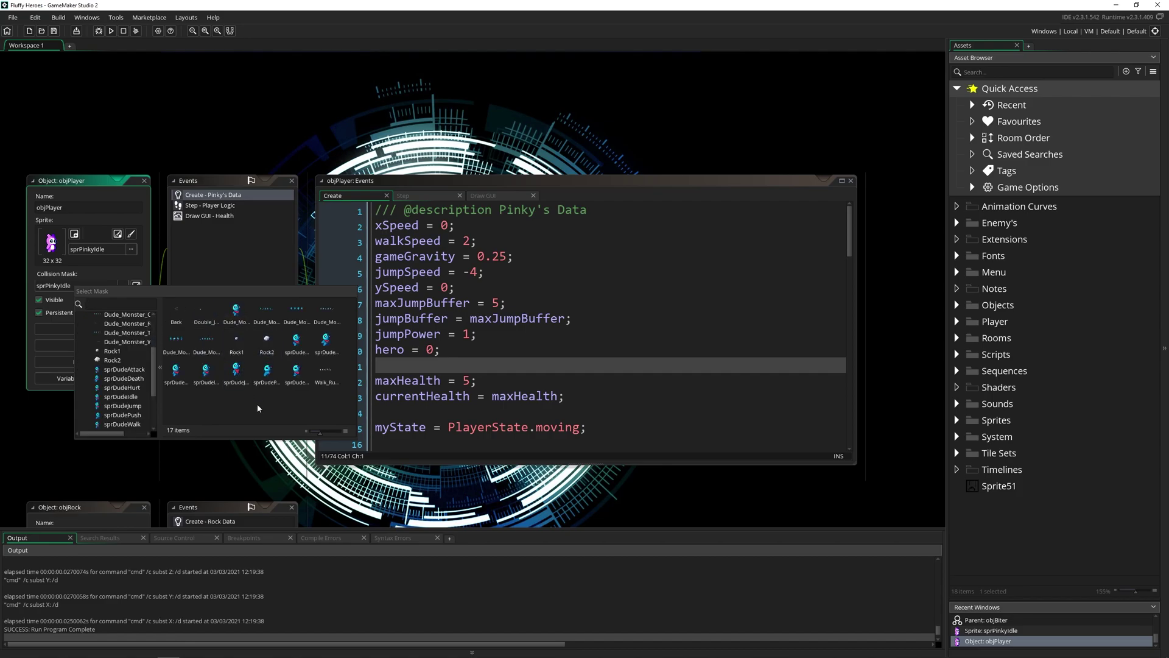
pyautogui.click(221, 256)
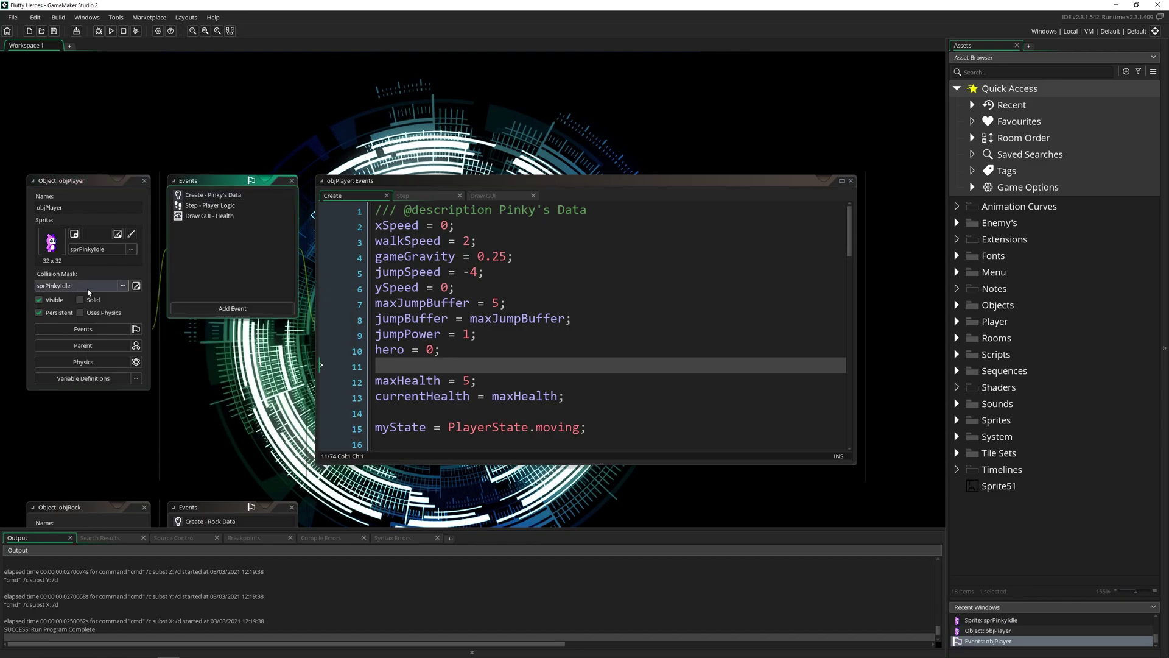
pyautogui.click(504, 328)
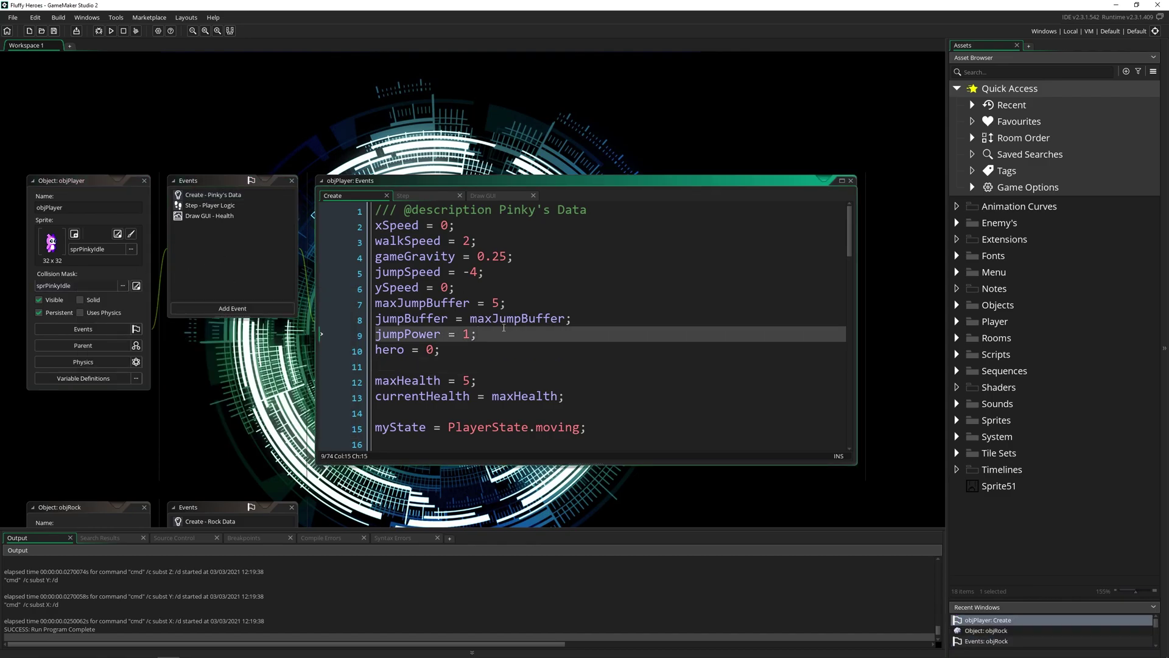
# Open sprRock's collision mask settings and set the mask type to Ellipse (Slow).
pyautogui.scroll(-10, 503, 327)
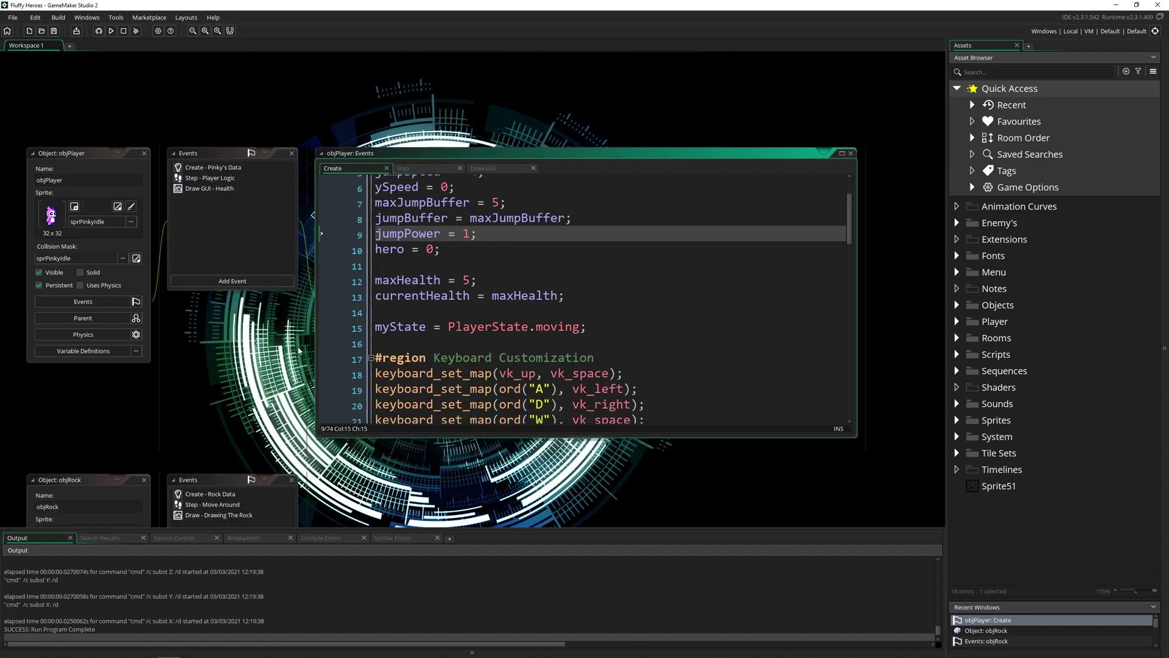
pyautogui.scroll(-1, 308, 324)
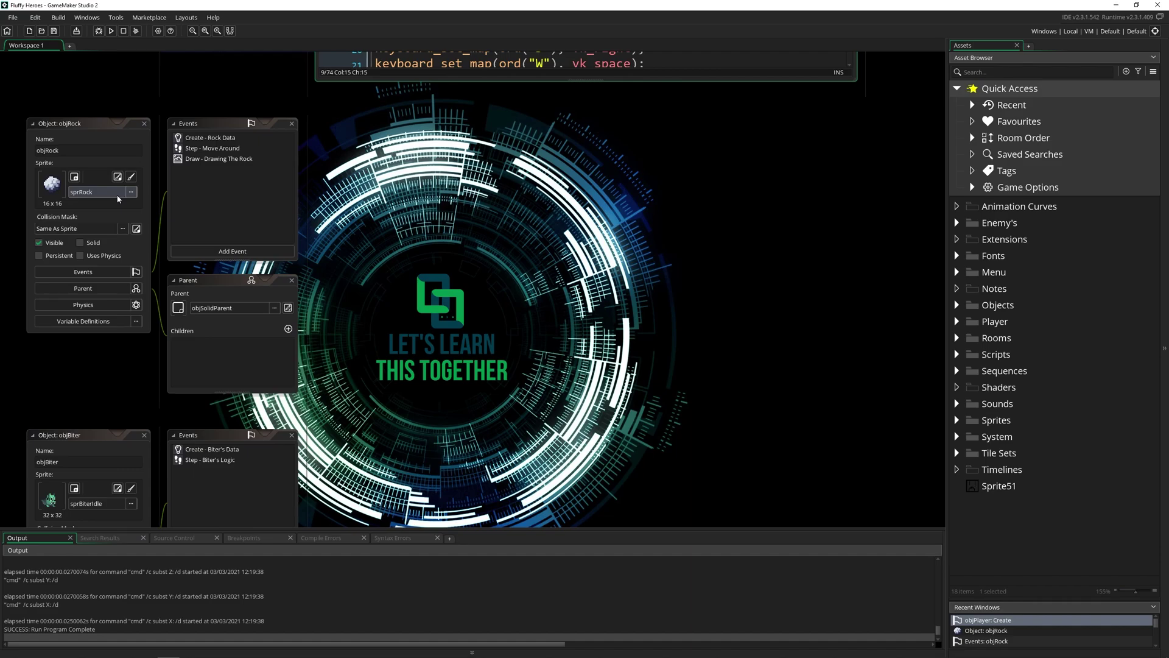
pyautogui.click(117, 176)
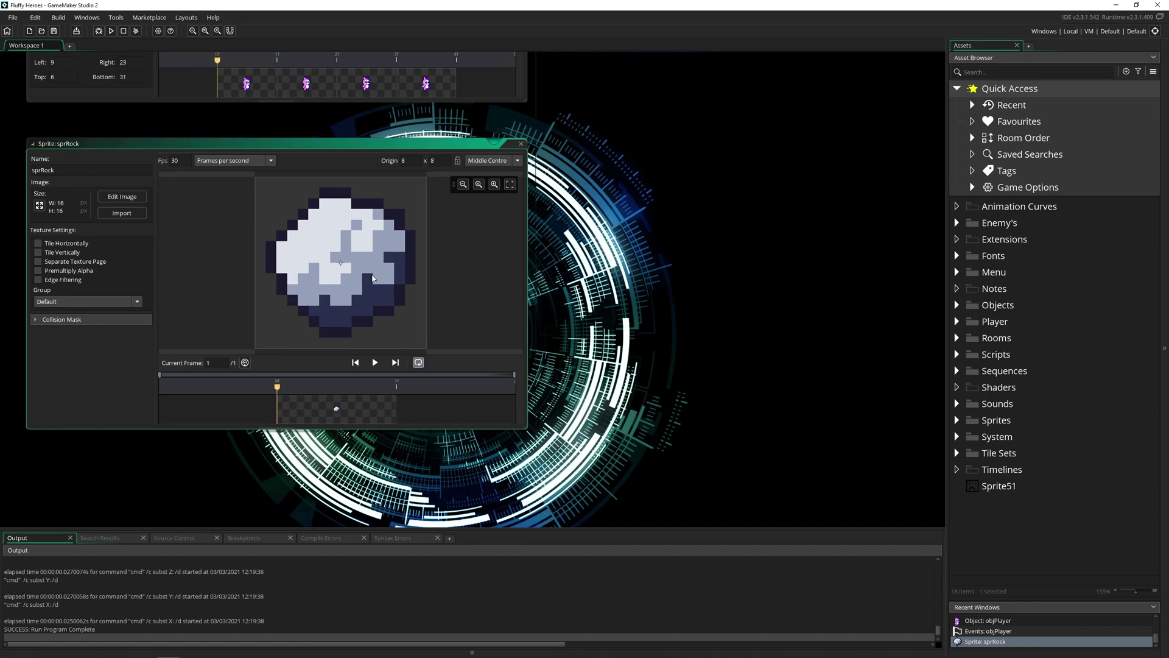
pyautogui.click(36, 319)
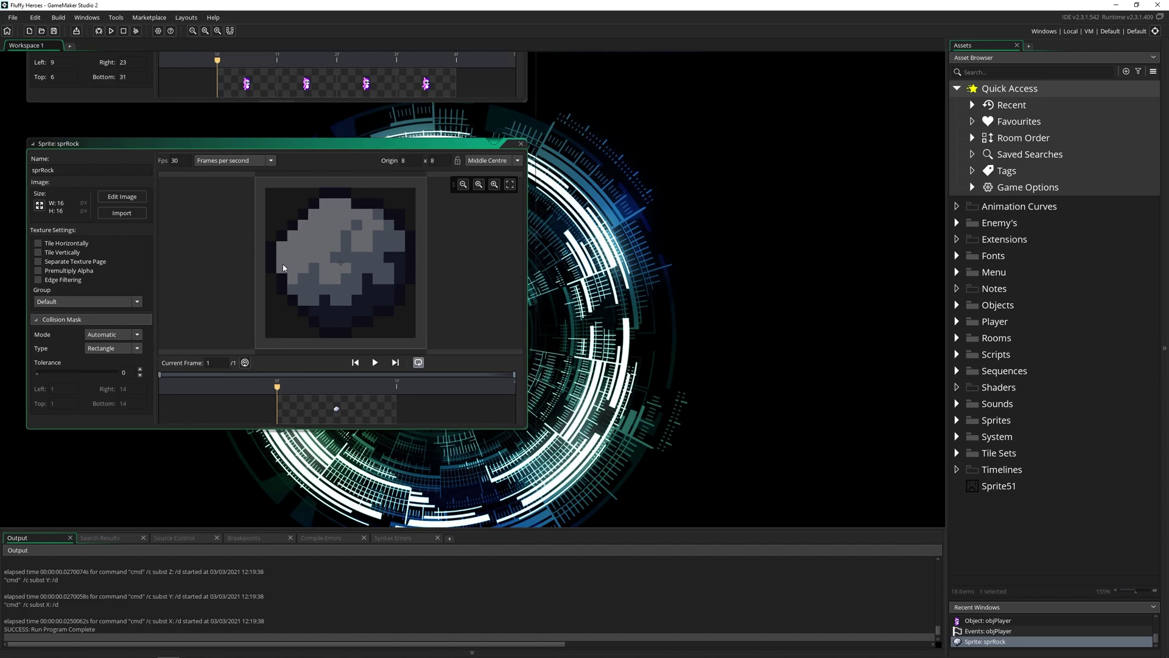
pyautogui.click(124, 349)
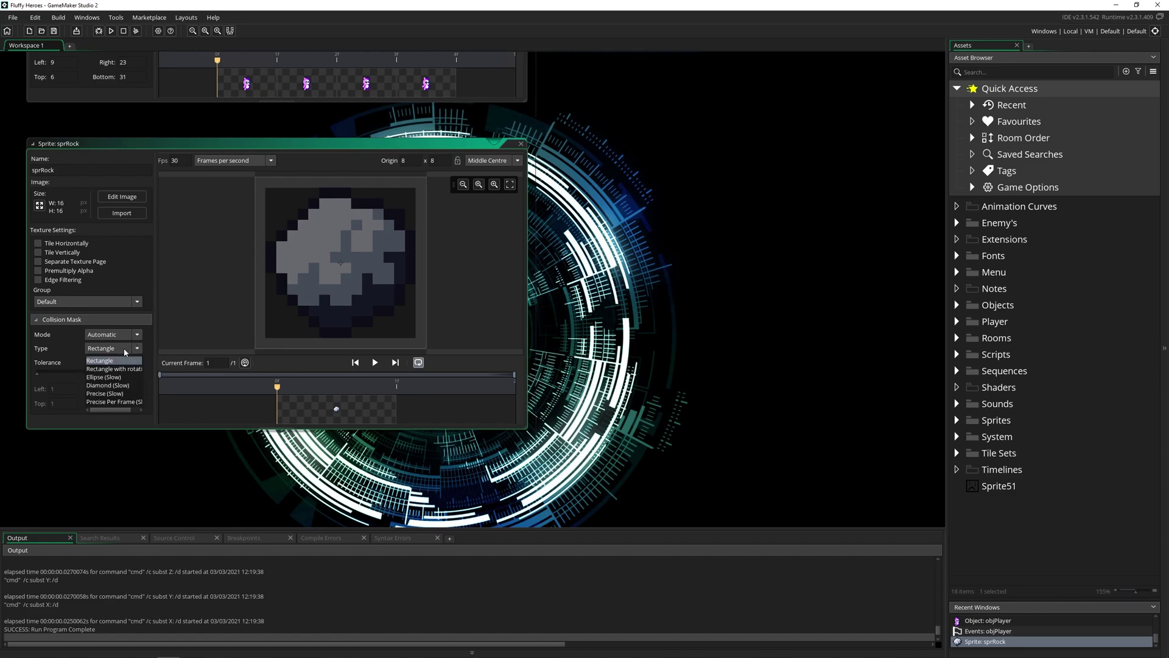
pyautogui.click(121, 377)
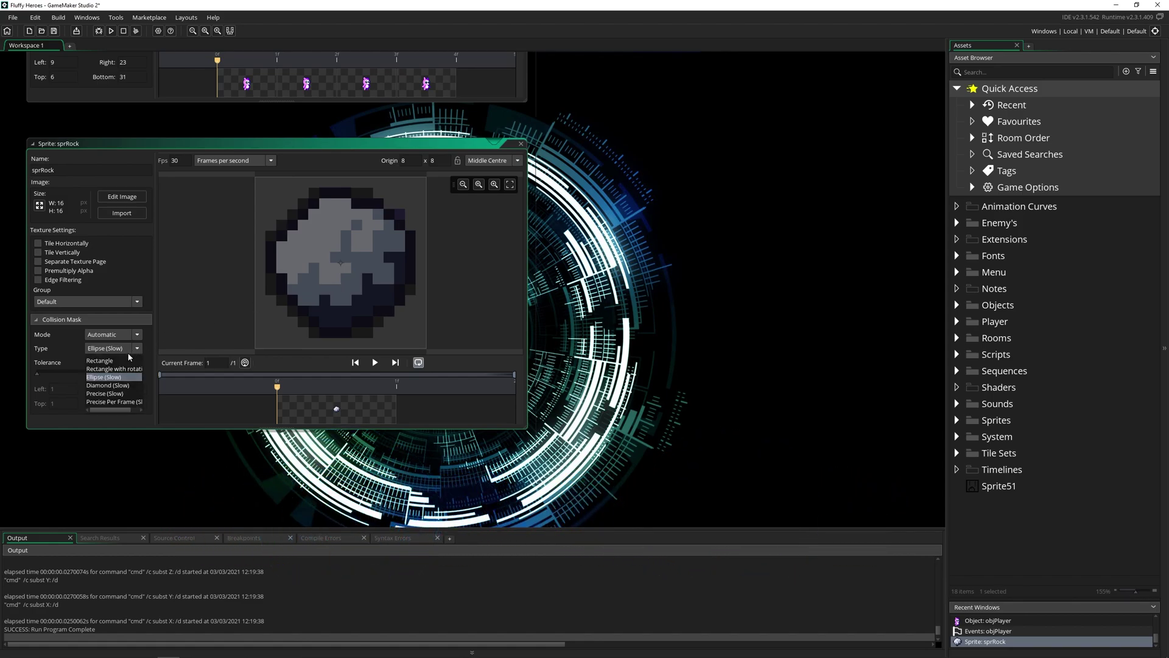
# Switch sprRock's mask type back to Rectangle and return to objRock.
pyautogui.click(106, 360)
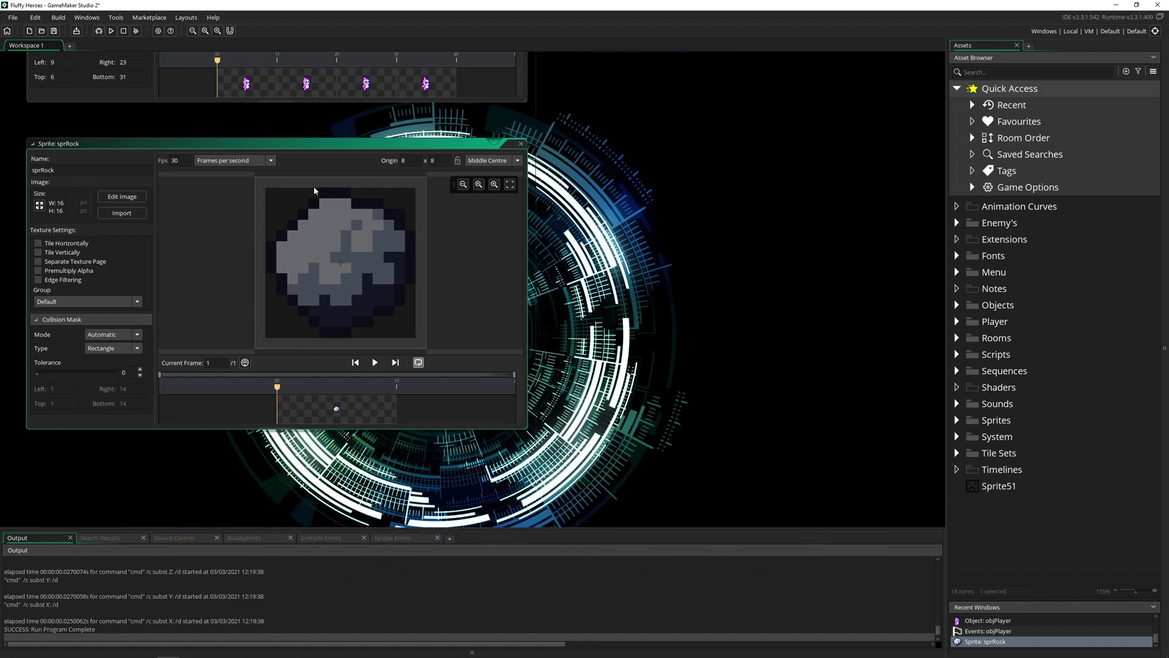
pyautogui.scroll(10, 350, 293)
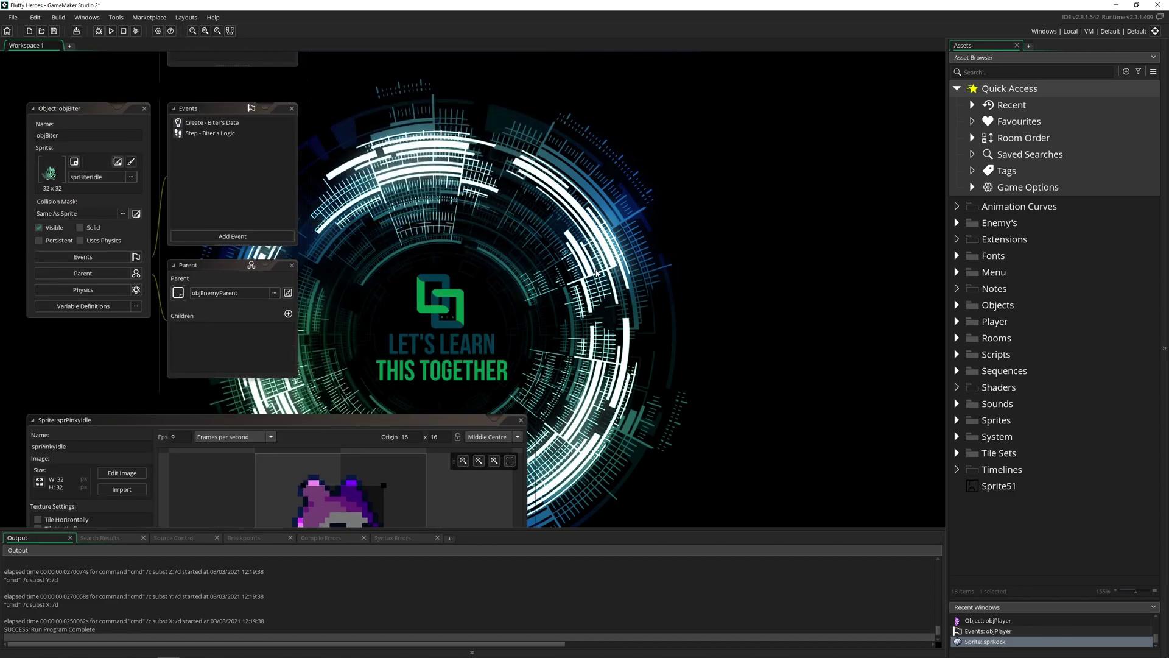
pyautogui.scroll(5, 481, 256)
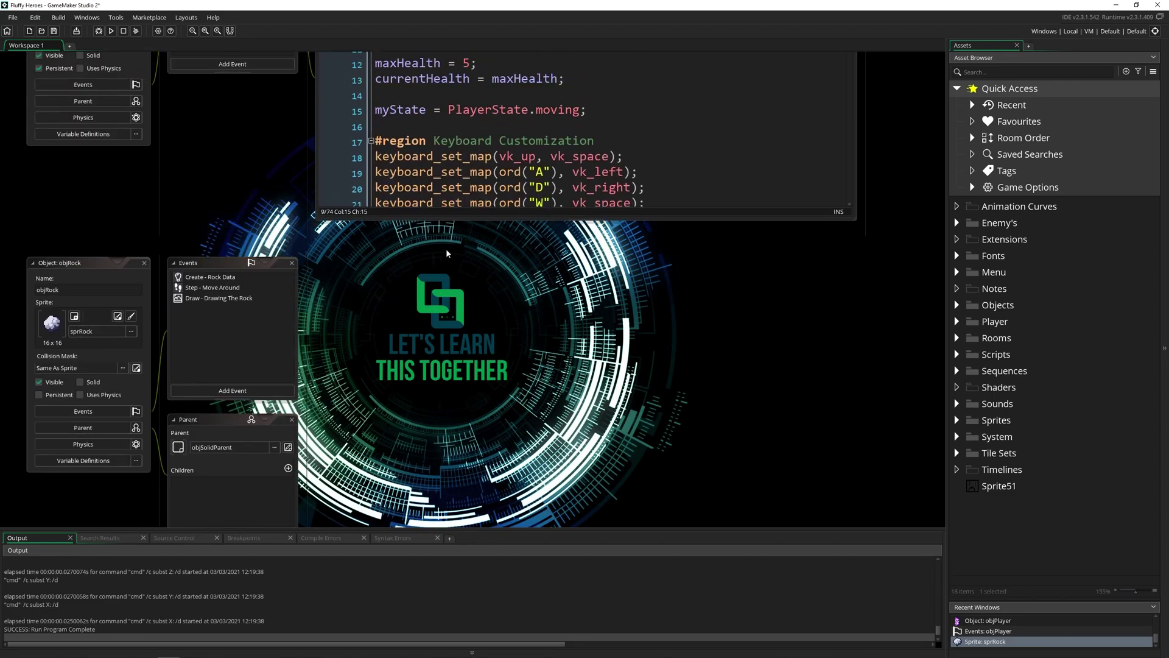
# Open objRock's Move Around step and Drawing The Rock draw code in a widened code window.
pyautogui.doubleClick(235, 288)
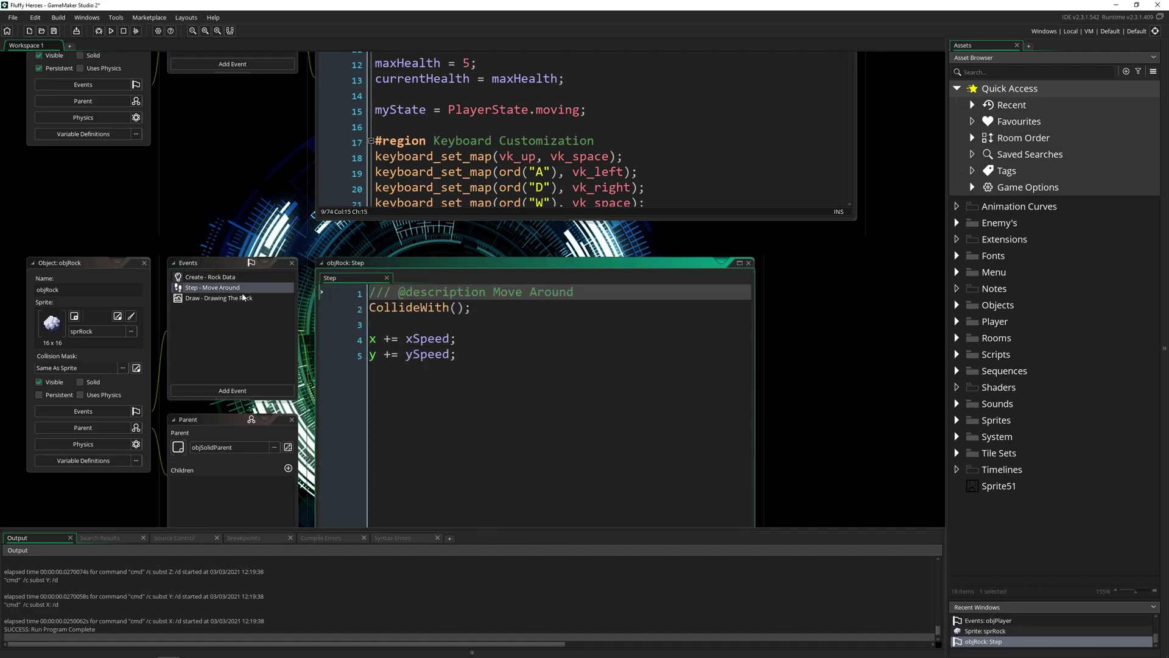
pyautogui.doubleClick(246, 299)
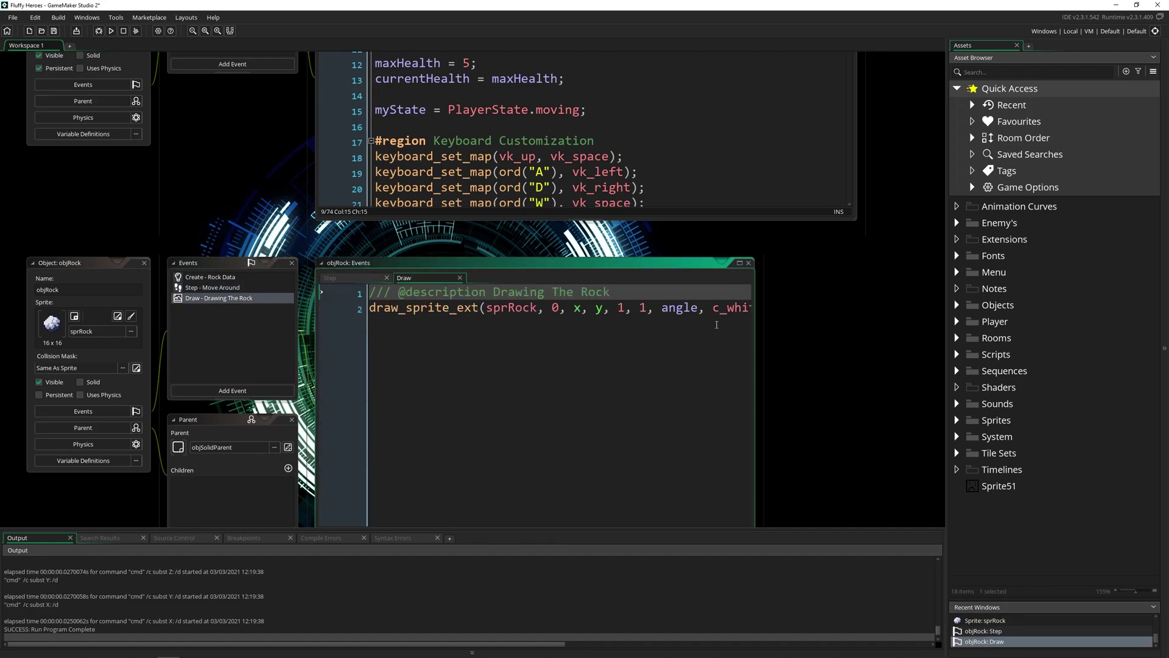
pyautogui.moveTo(754, 316); pyautogui.dragTo(1010, 330)
pyautogui.click(684, 308)
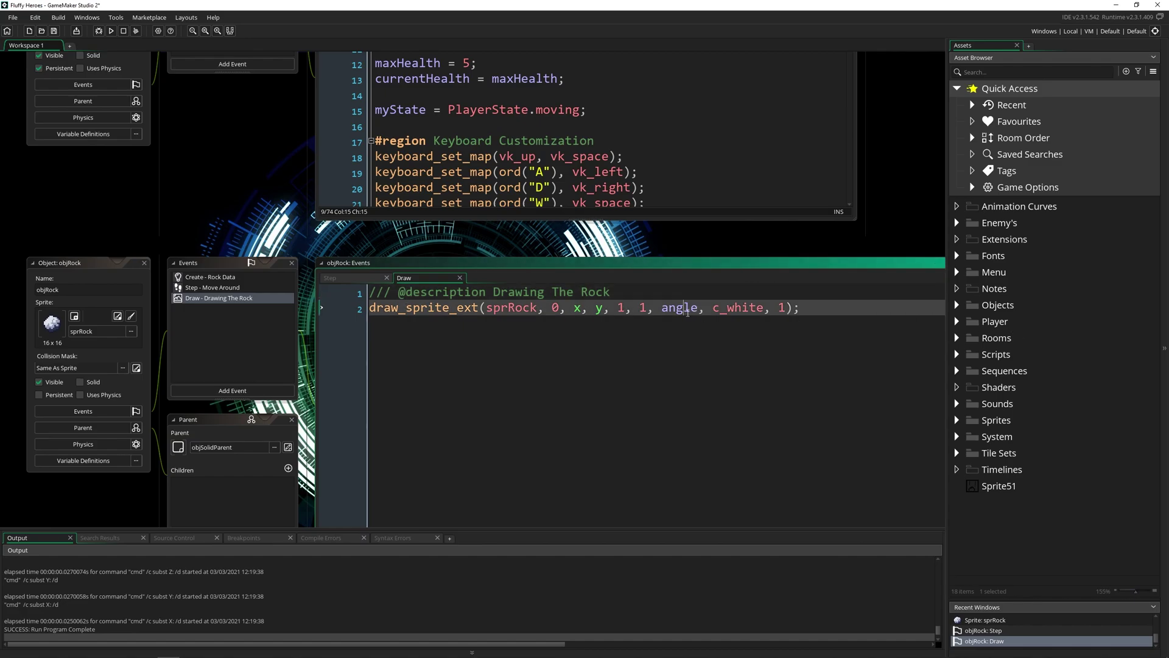
pyautogui.scroll(-1, 697, 308)
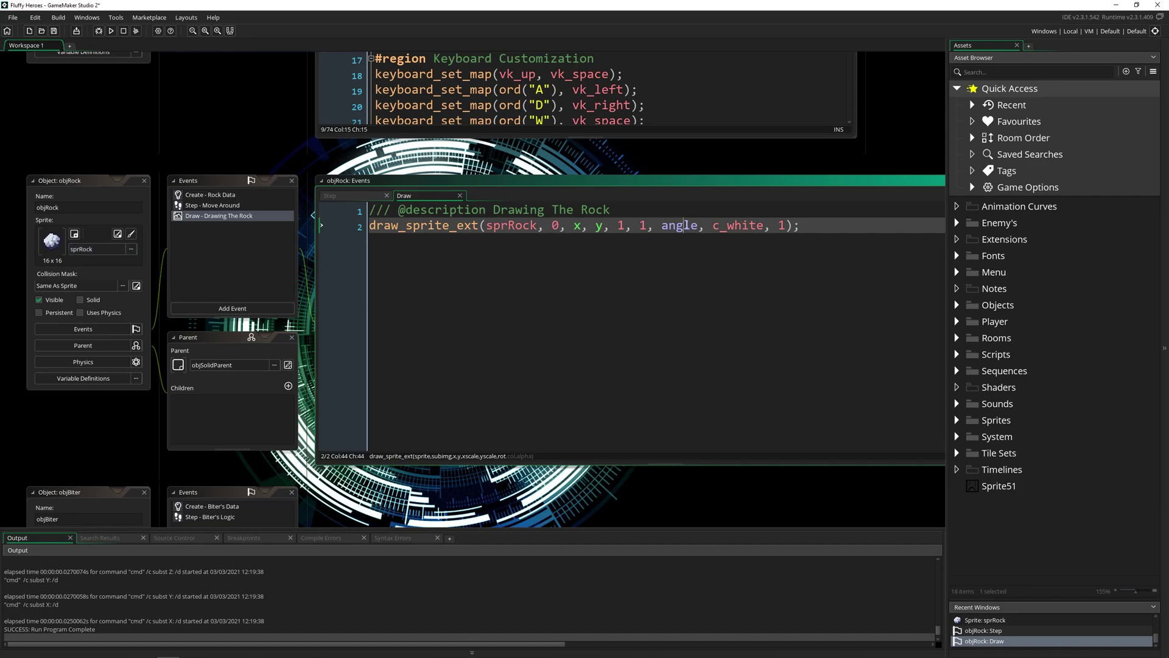
# Select the draw_sprite_ext line and point out its angle argument.
pyautogui.moveTo(799, 225); pyautogui.dragTo(399, 234)
pyautogui.click(675, 225)
pyautogui.scroll(-10, 502, 249)
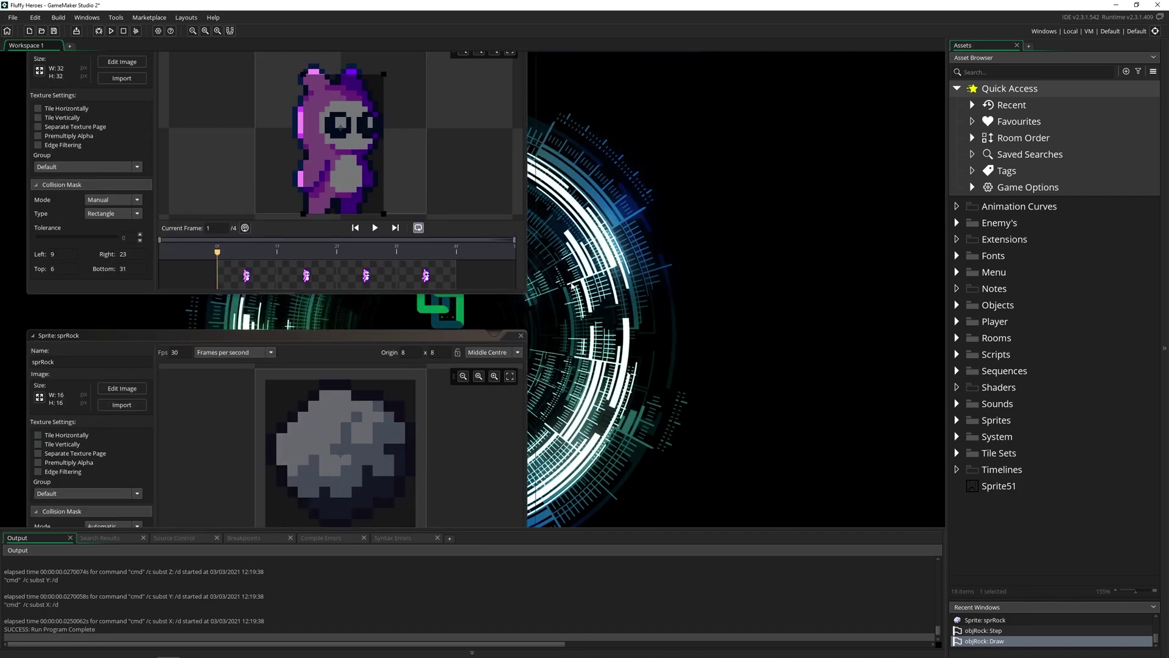
pyautogui.scroll(-3, 572, 285)
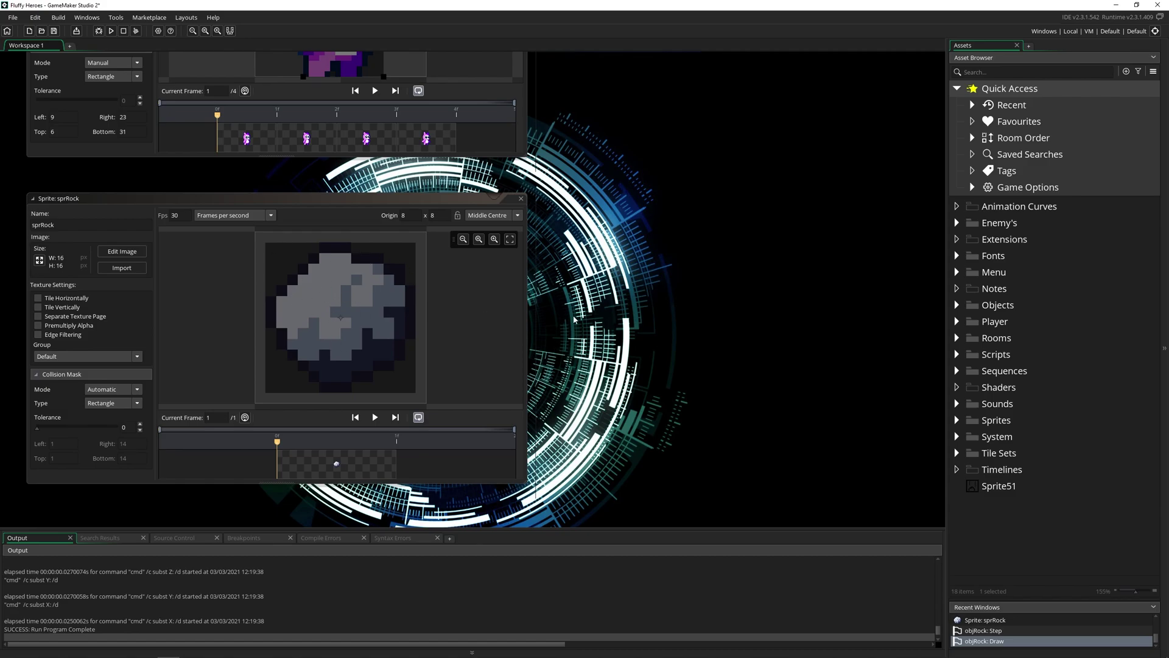
pyautogui.scroll(10, 558, 312)
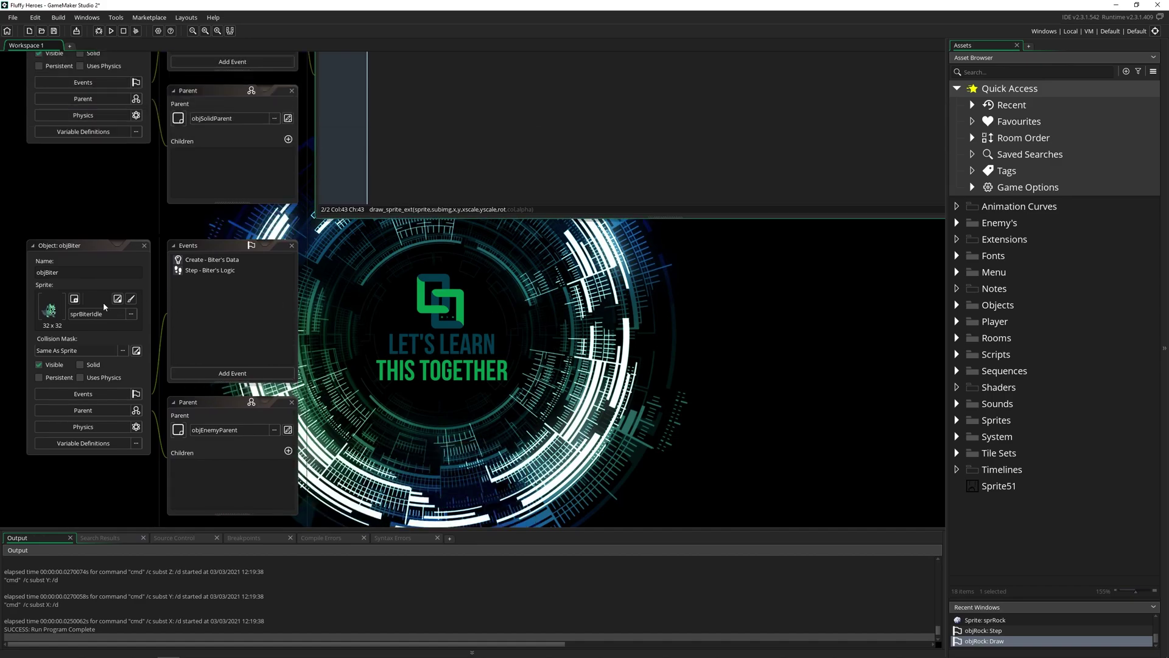
# Open sprBiterIdle from objBiter and compare its first two idle frames.
pyautogui.click(118, 299)
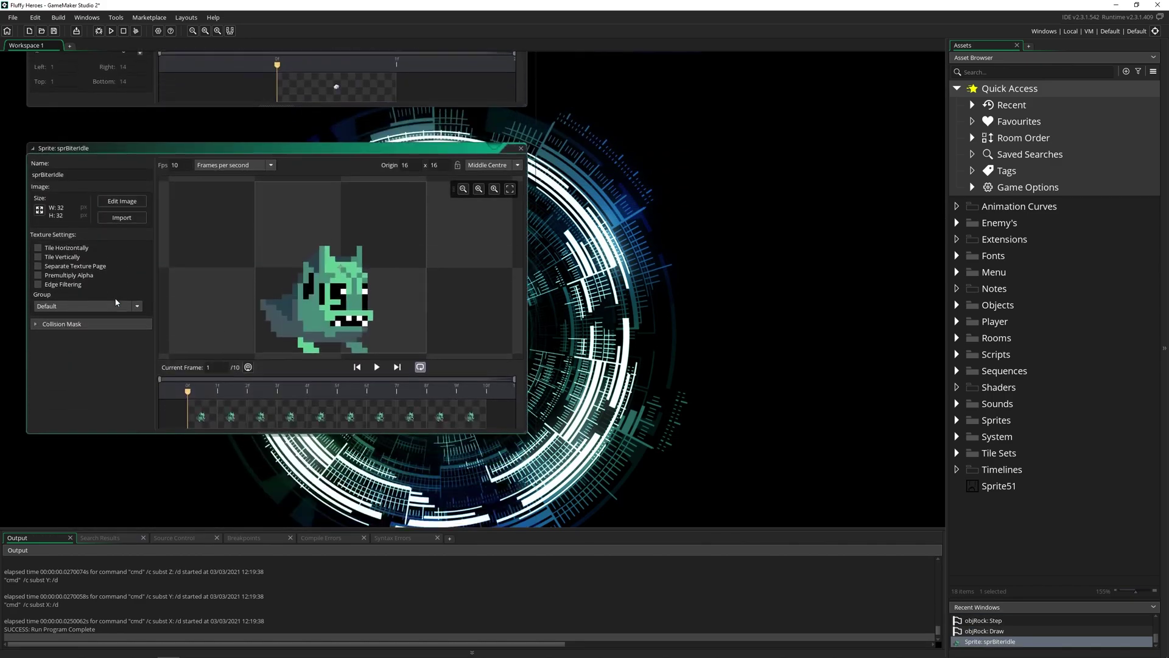
pyautogui.click(226, 413)
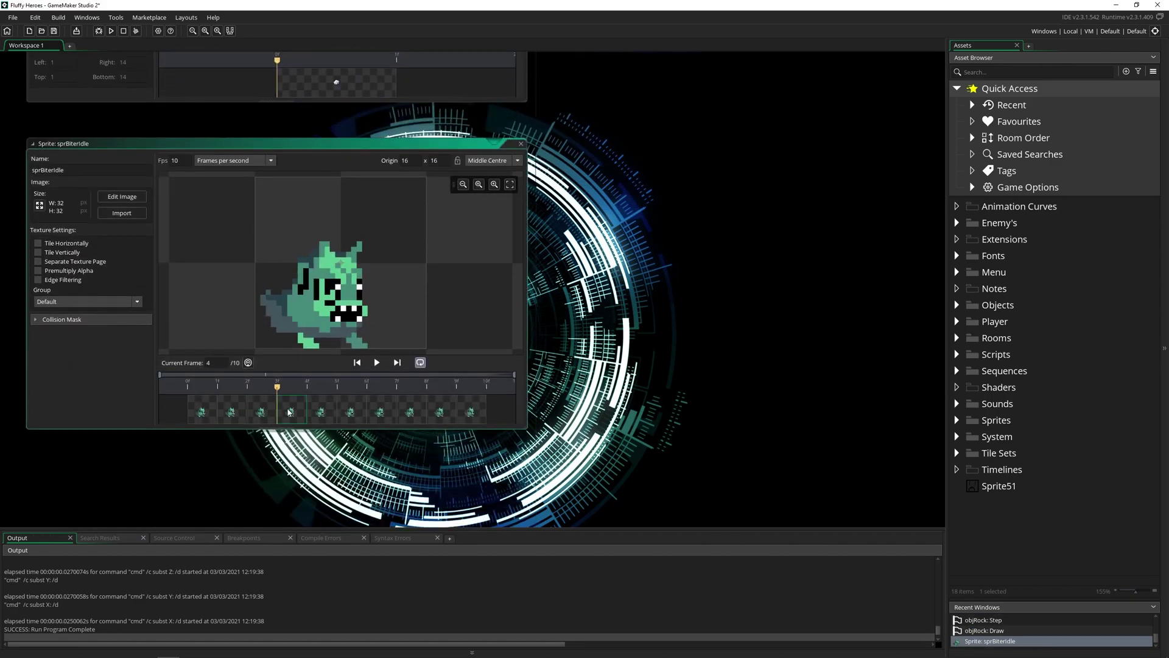
pyautogui.click(202, 412)
# Keep the mask mode Automatic, scrub to frame 9, and expand Enemy's > Biter in the assets.
pyautogui.click(40, 320)
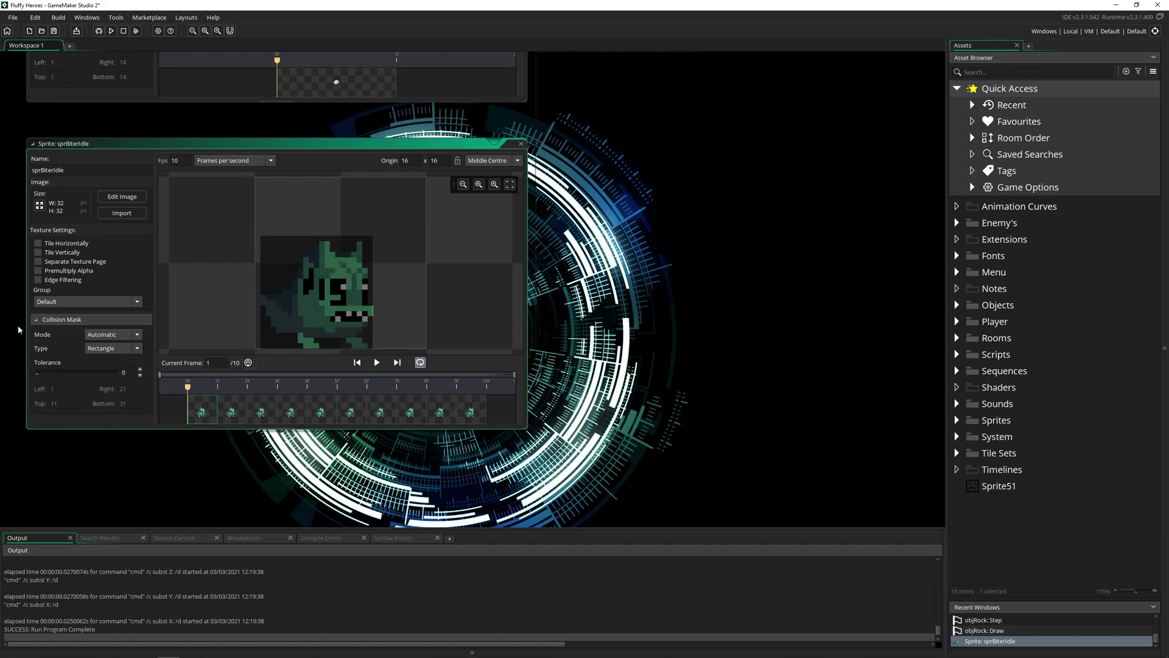
pyautogui.click(137, 335)
pyautogui.click(135, 335)
pyautogui.moveTo(188, 386); pyautogui.dragTo(426, 386)
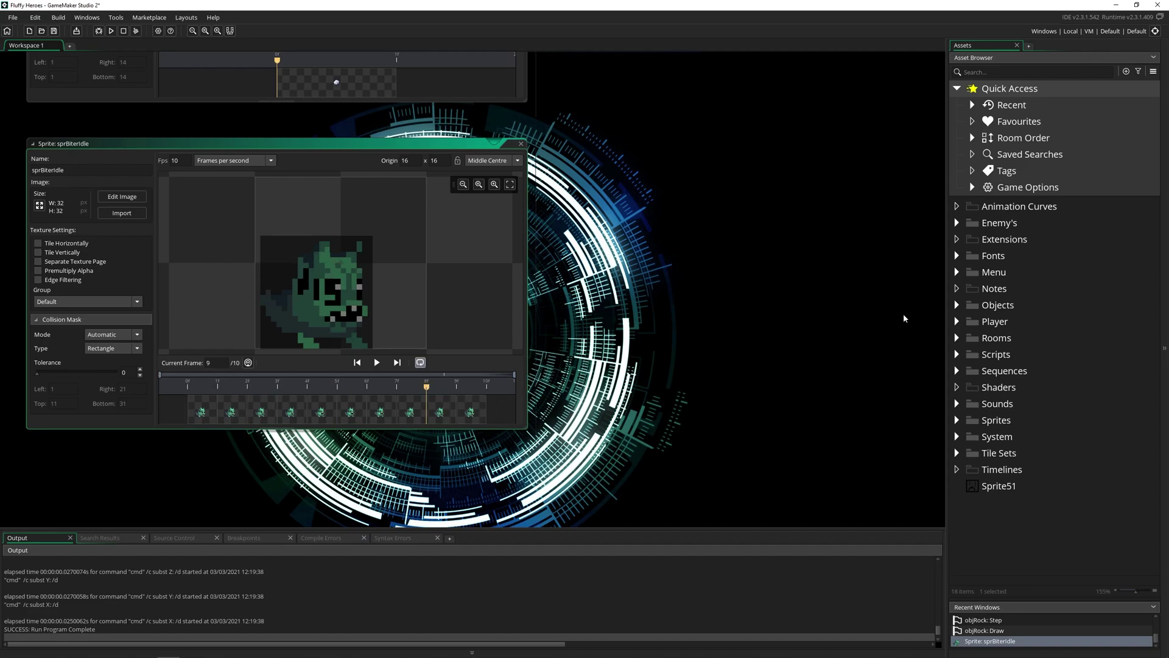
pyautogui.click(957, 222)
pyautogui.click(972, 239)
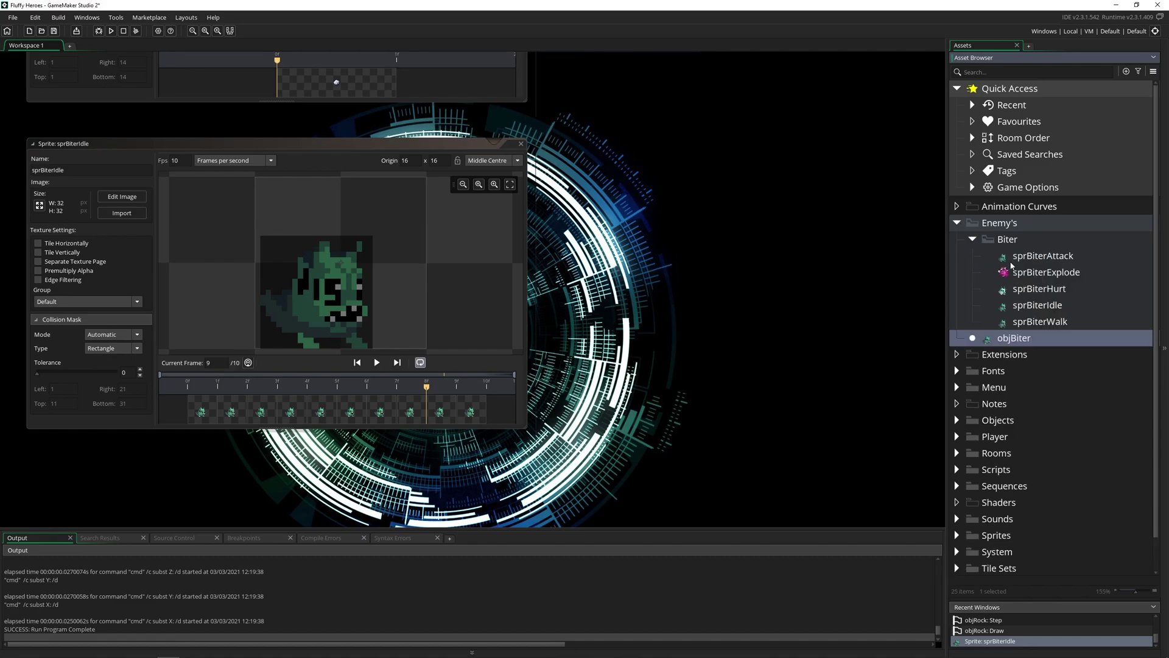
# Open sprBiterAttack, scrub its frames to 9, and set its mask type to Rectangle.
pyautogui.doubleClick(1012, 257)
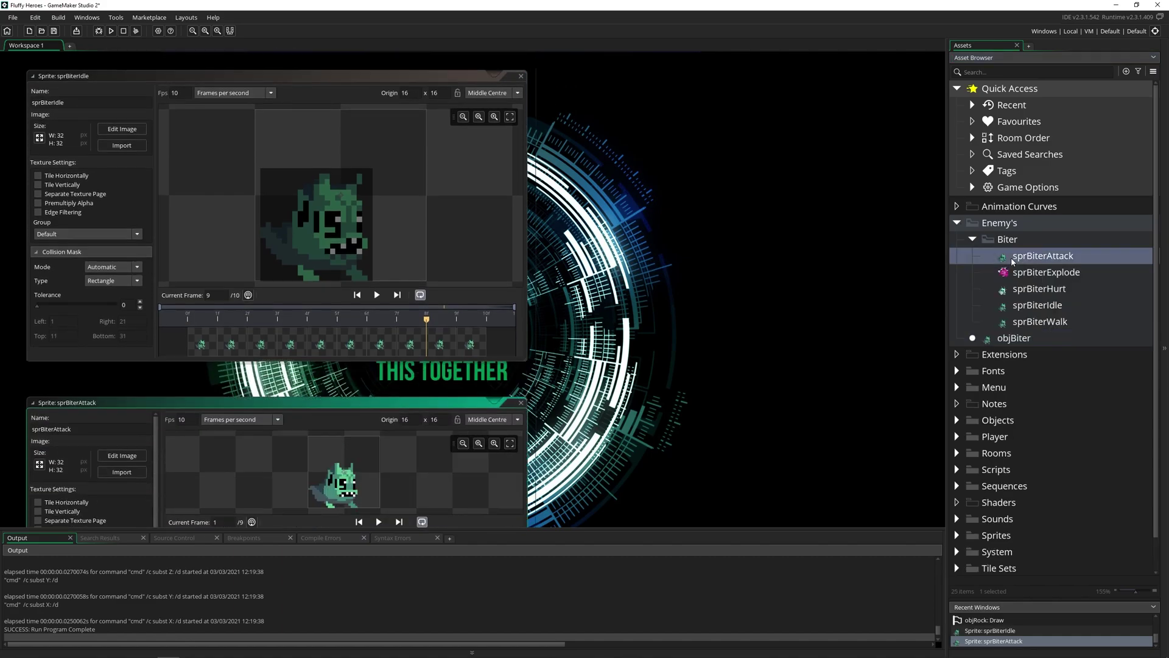
pyautogui.click(36, 320)
pyautogui.moveTo(231, 390); pyautogui.dragTo(481, 412)
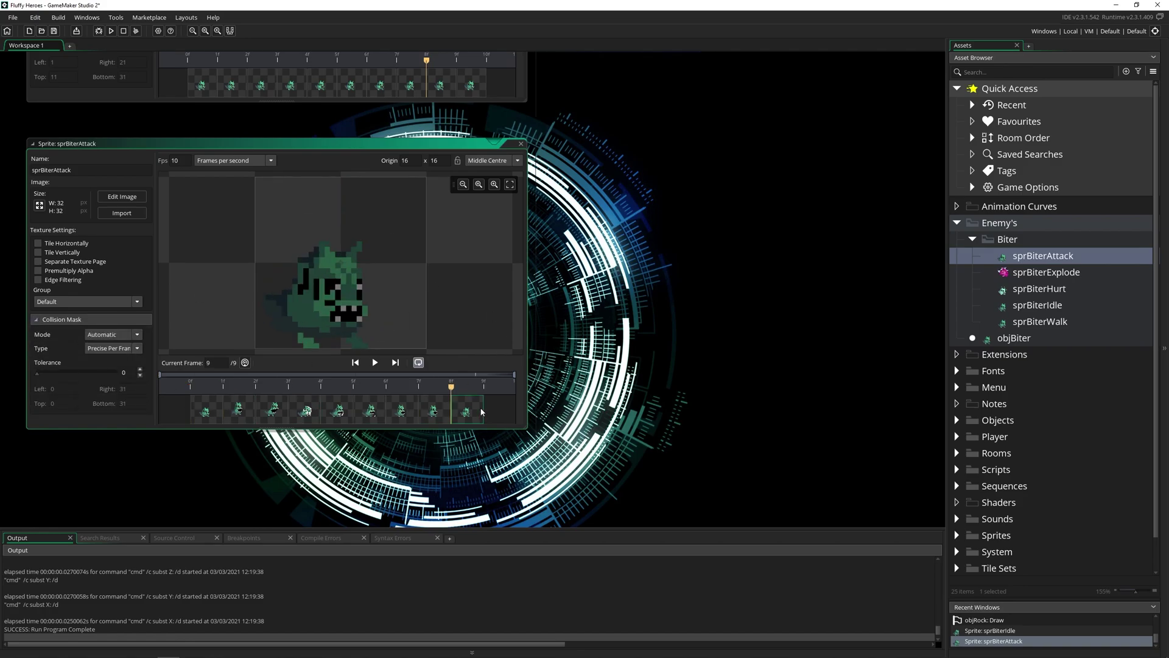
pyautogui.click(122, 352)
pyautogui.click(112, 360)
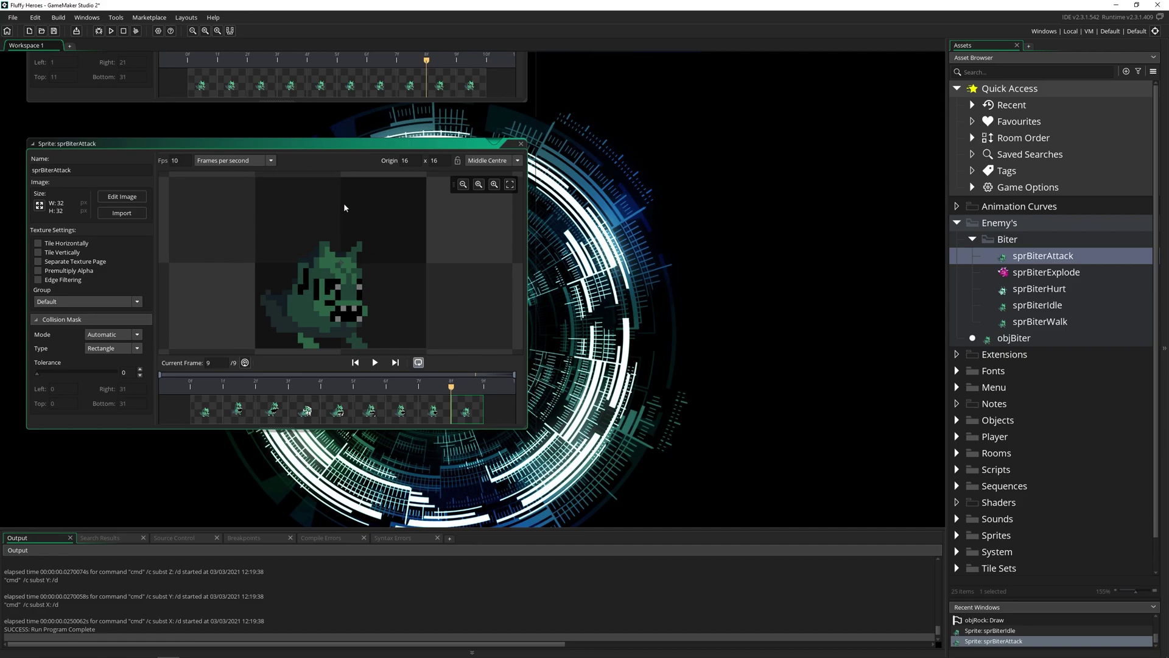
# Compare the rectangle mask on attack frames 1–5, then switch the type to Precise Per Frame.
pyautogui.click(210, 412)
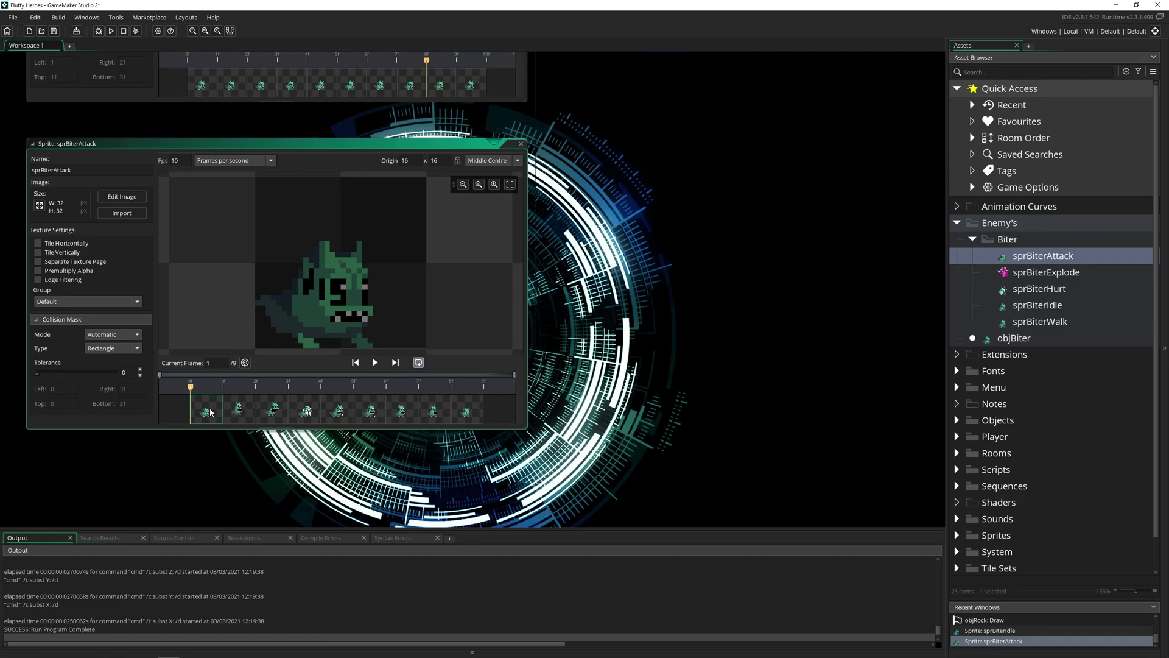
pyautogui.click(239, 409)
pyautogui.click(268, 409)
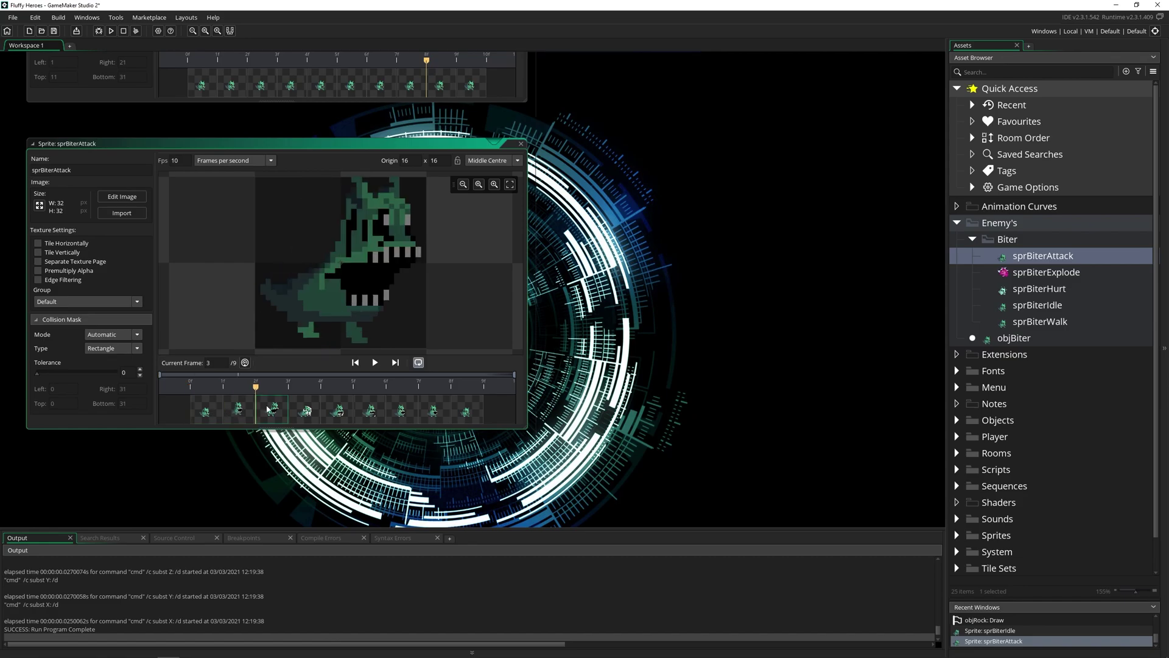
pyautogui.click(309, 405)
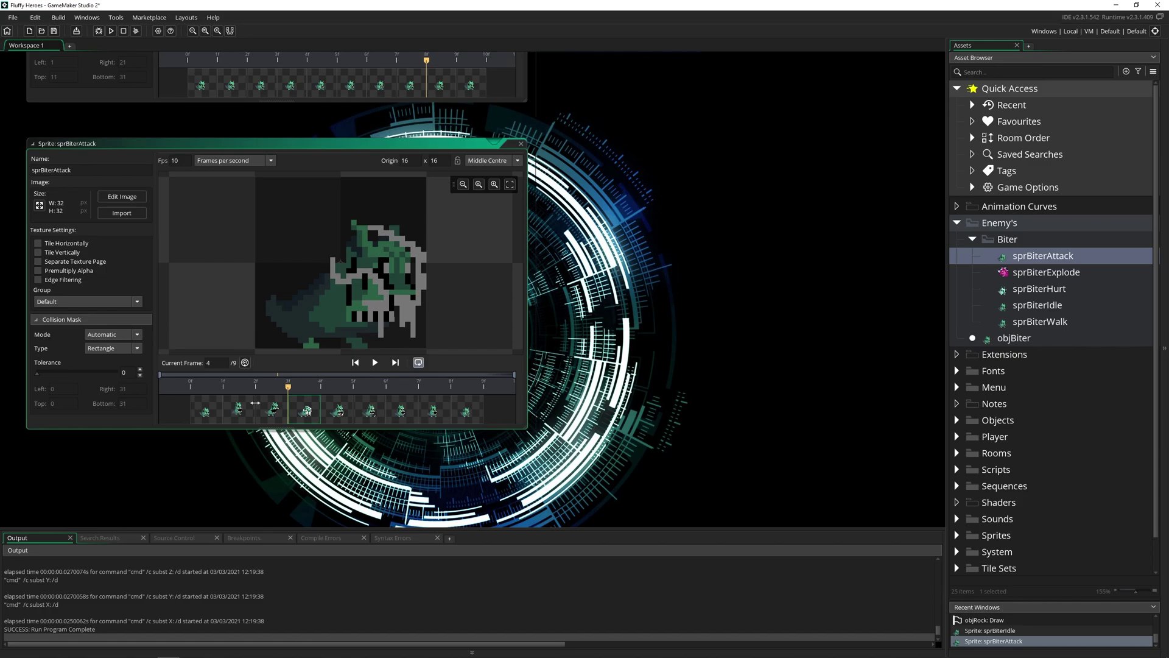
pyautogui.click(210, 410)
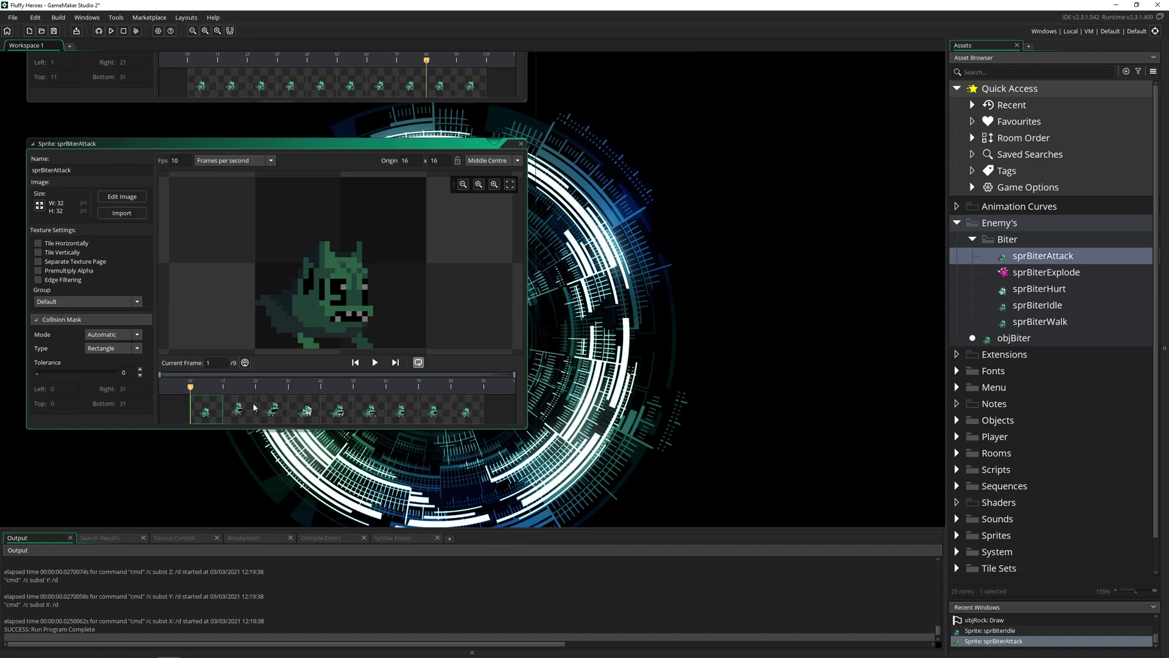
pyautogui.click(271, 413)
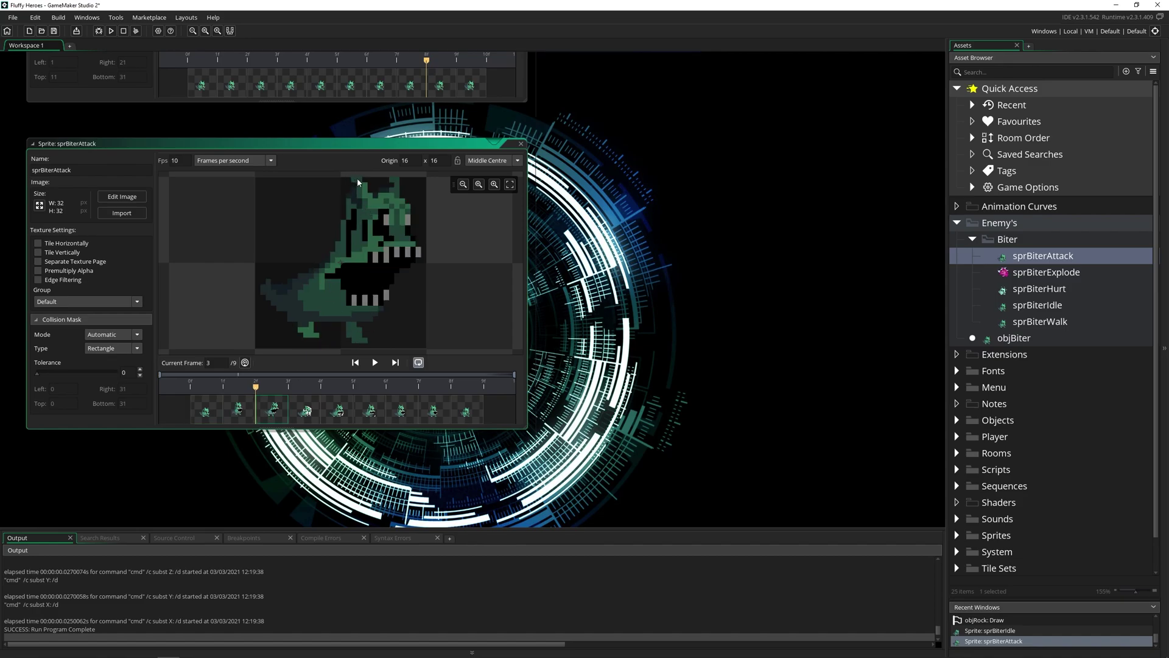
pyautogui.click(308, 412)
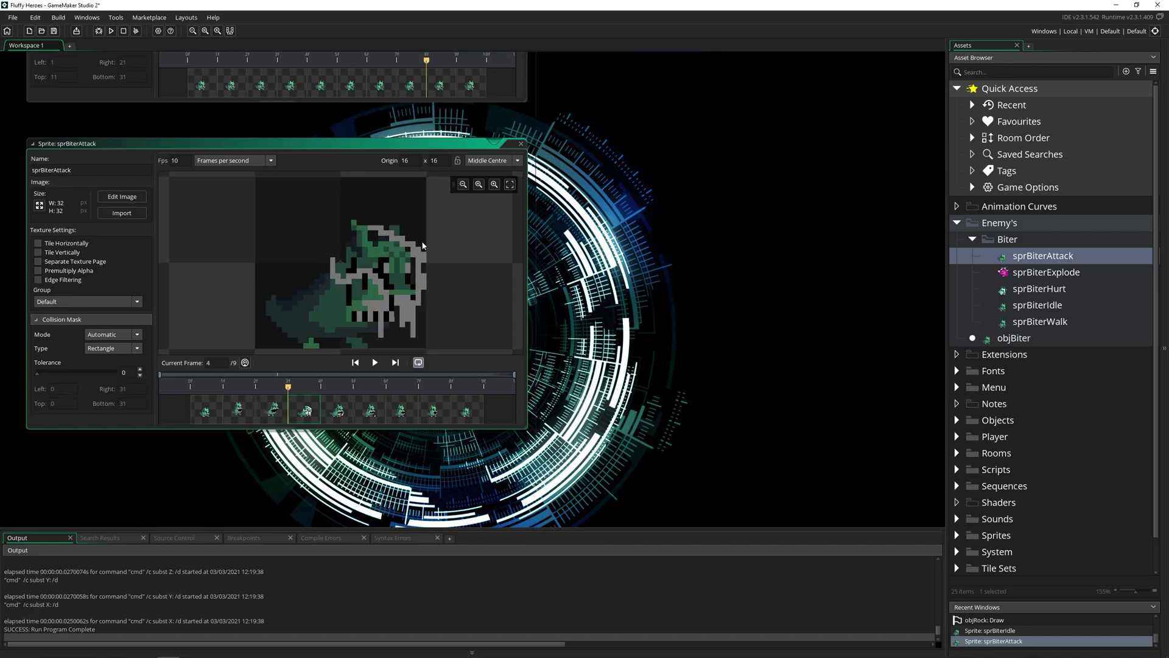
pyautogui.click(340, 412)
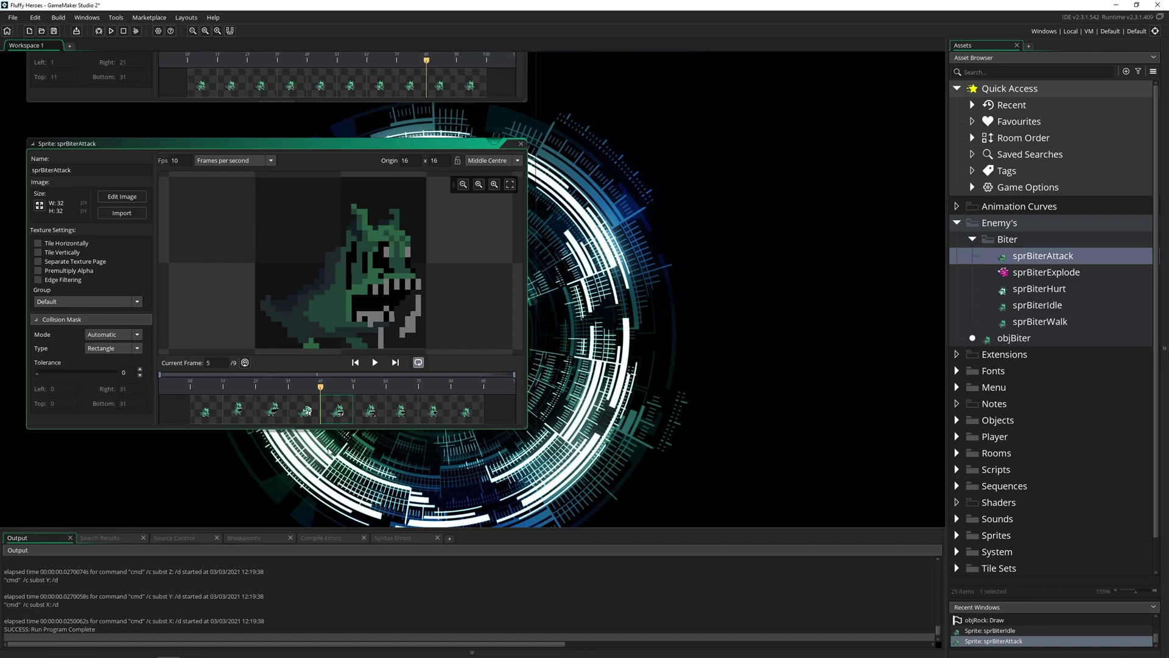
pyautogui.click(111, 348)
pyautogui.click(122, 403)
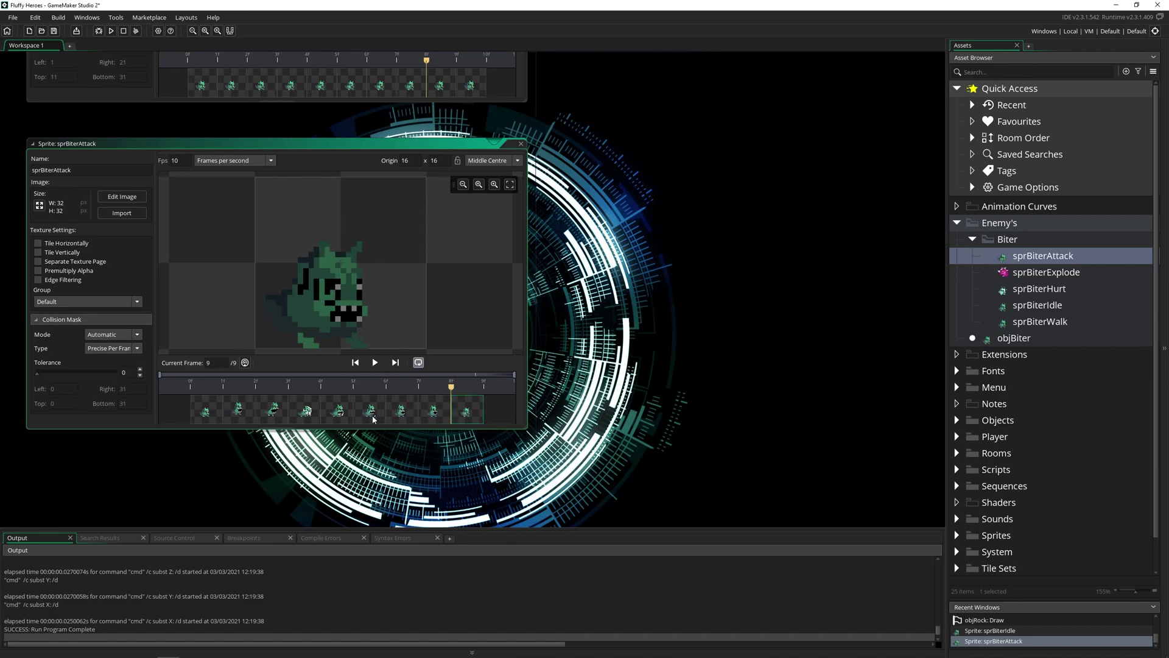
pyautogui.click(129, 349)
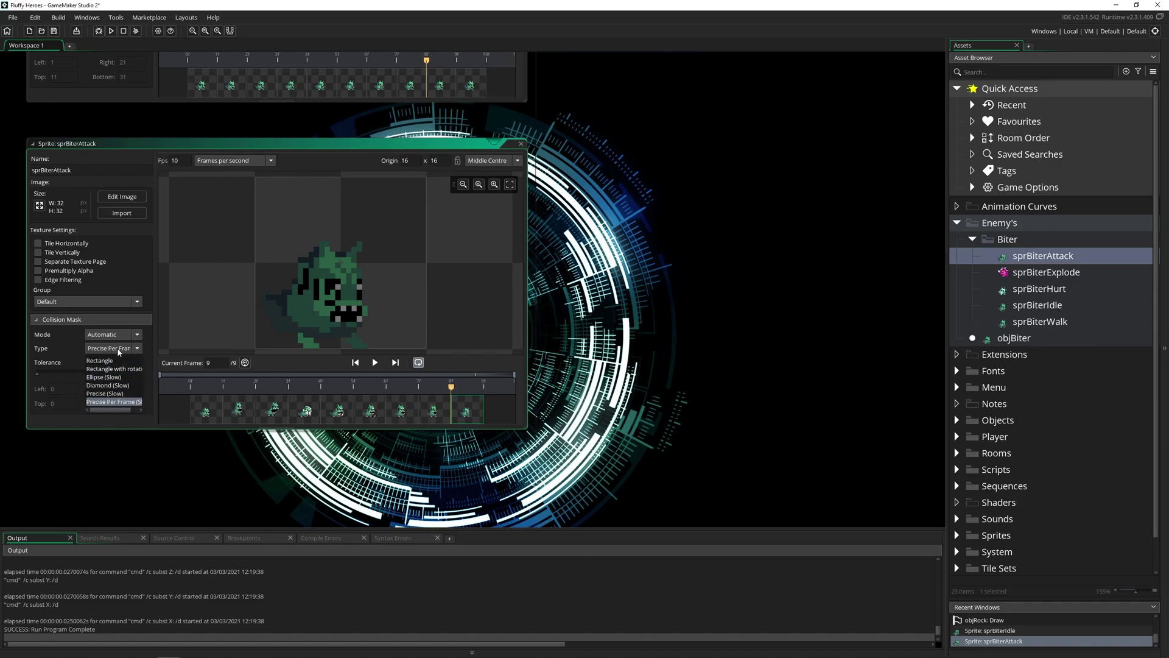
pyautogui.click(119, 352)
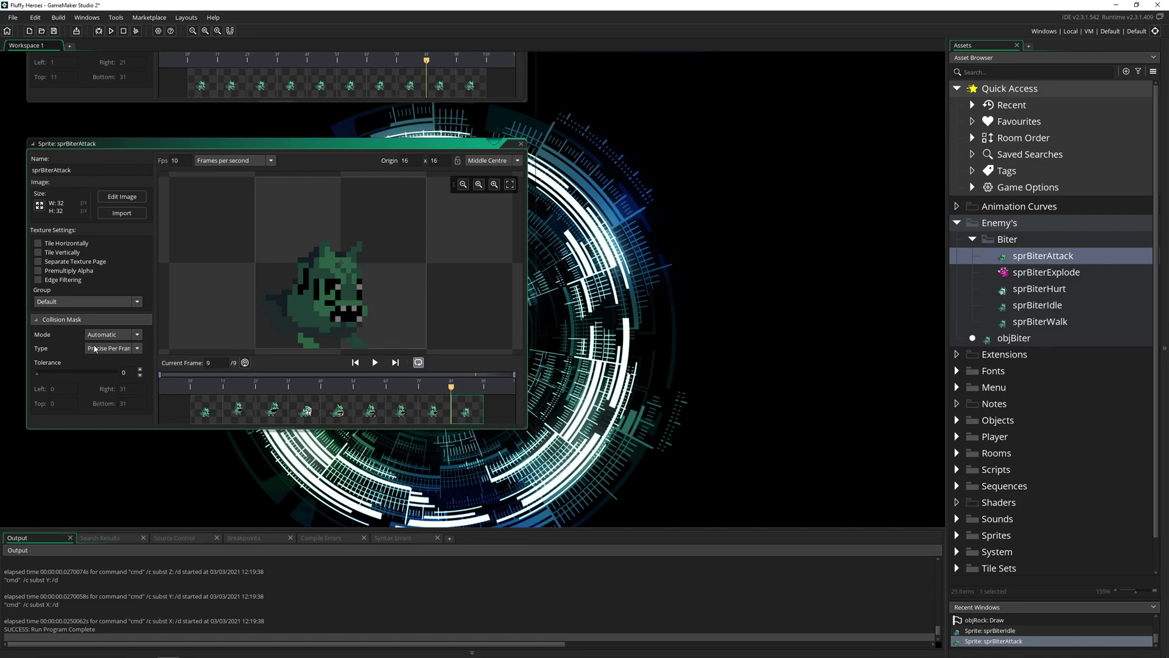
pyautogui.click(97, 347)
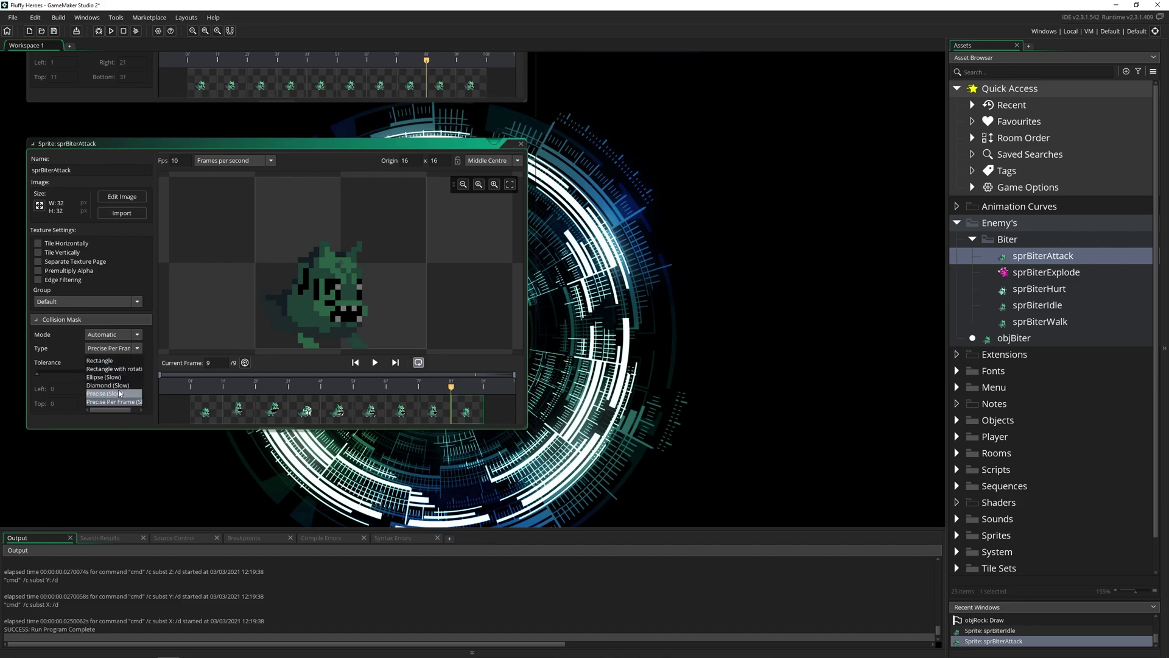
pyautogui.click(113, 401)
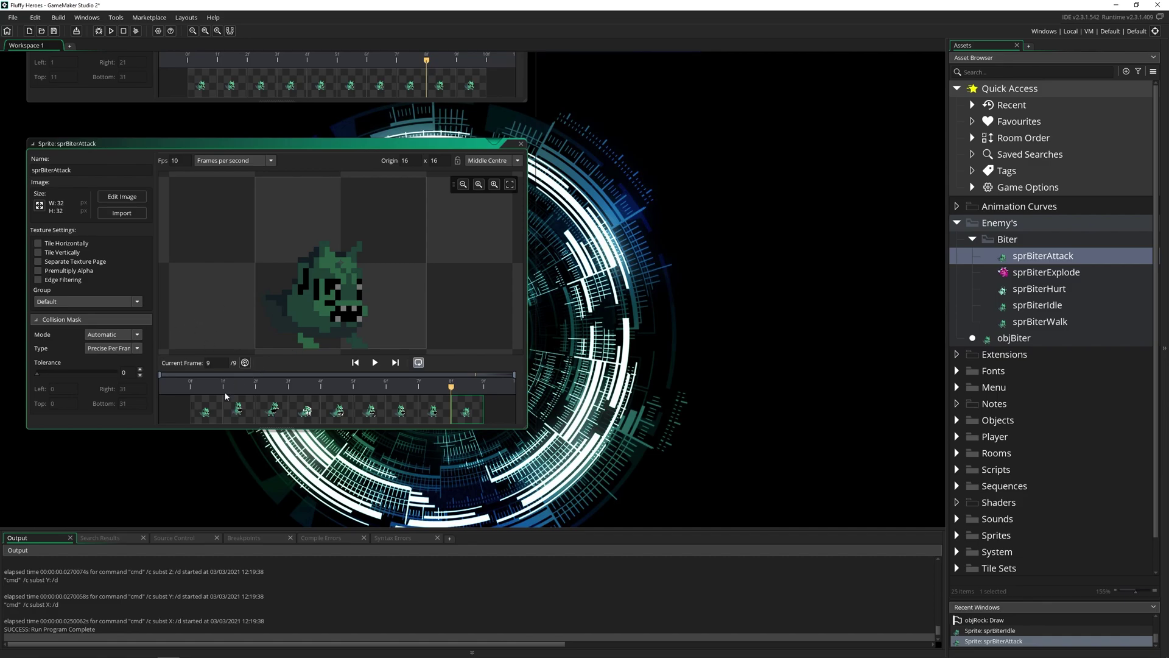
# Open sprBiterExplode with its mask settings shown and scrub frames 1 to 6 and back.
pyautogui.scroll(6, 555, 364)
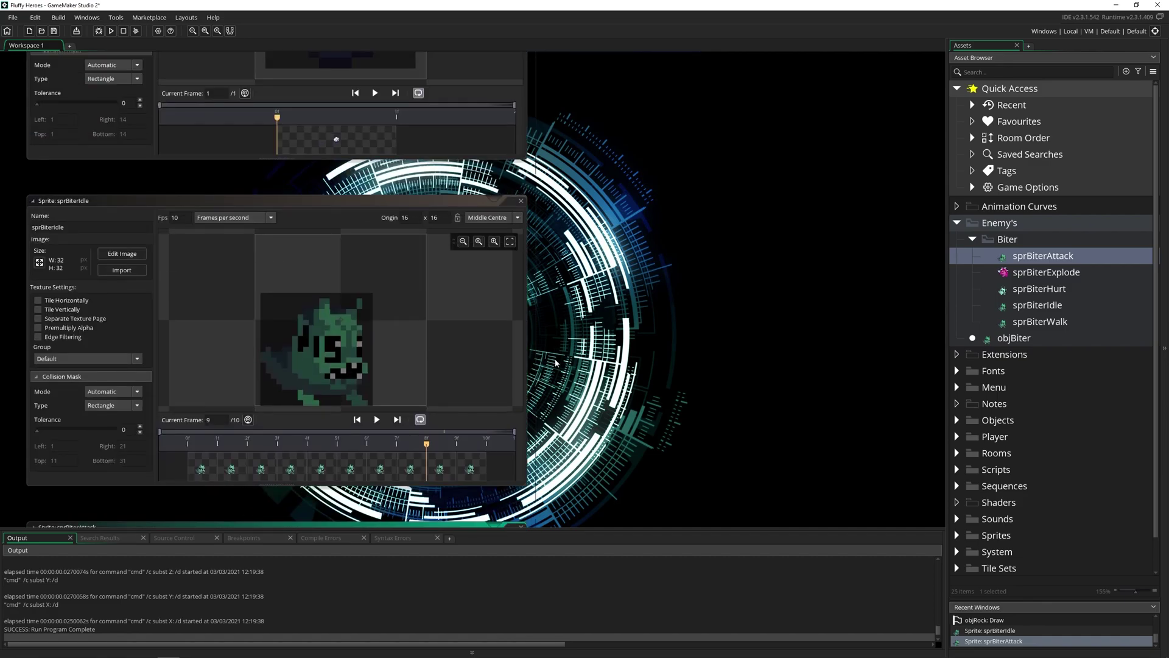
pyautogui.scroll(5, 556, 364)
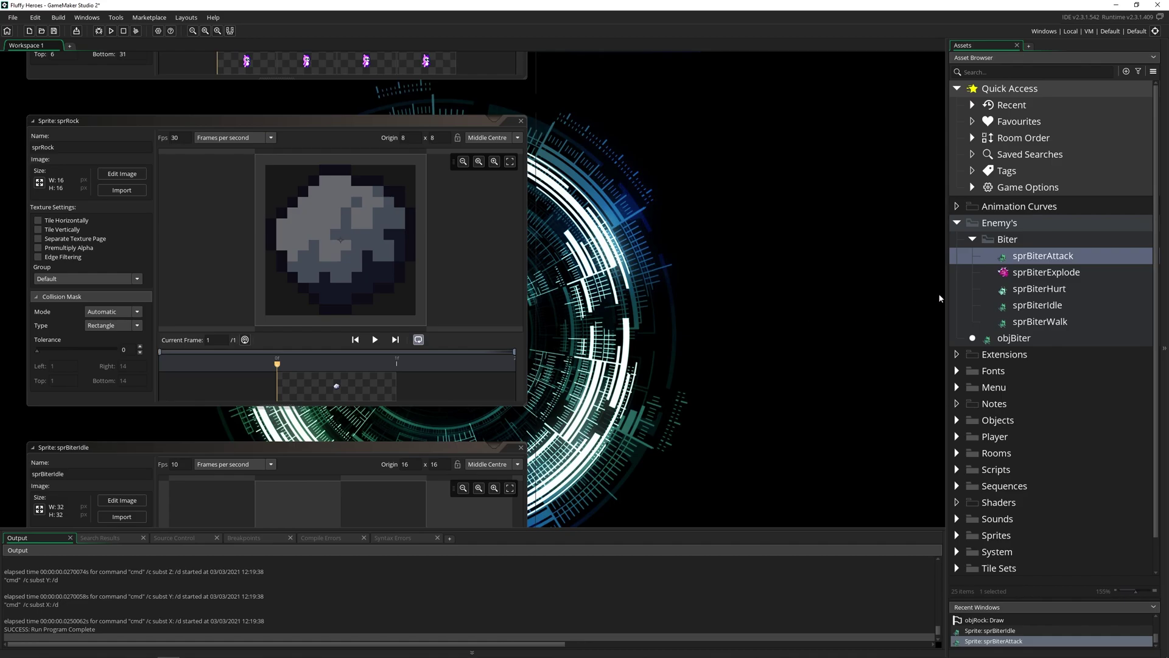
pyautogui.doubleClick(1046, 272)
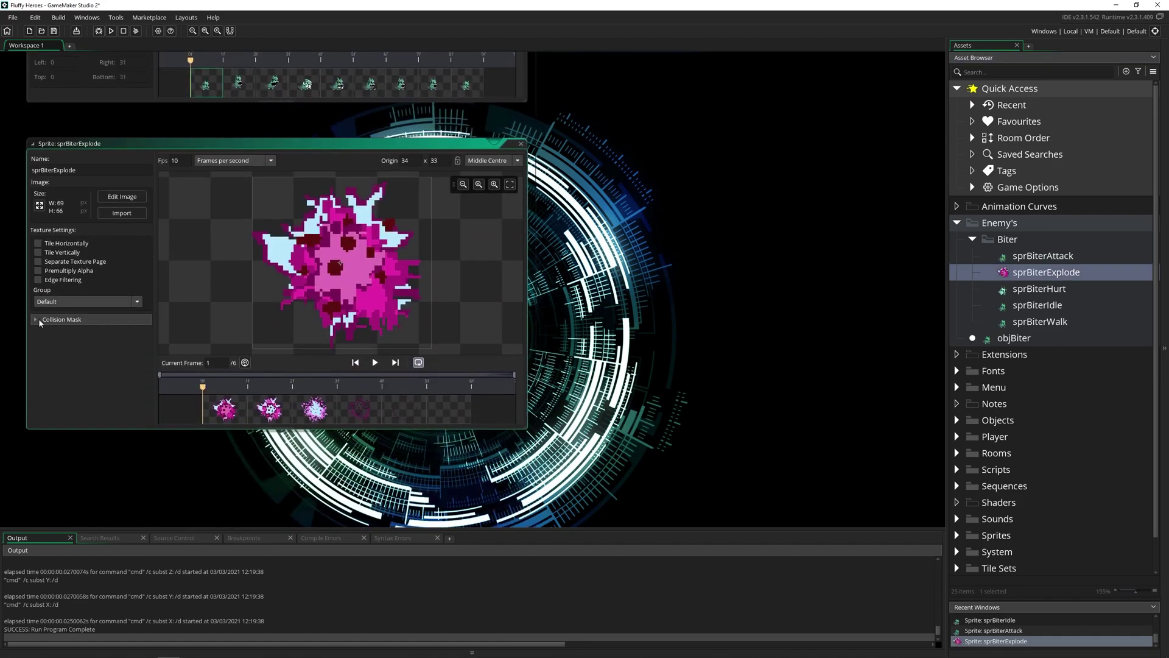
pyautogui.click(36, 320)
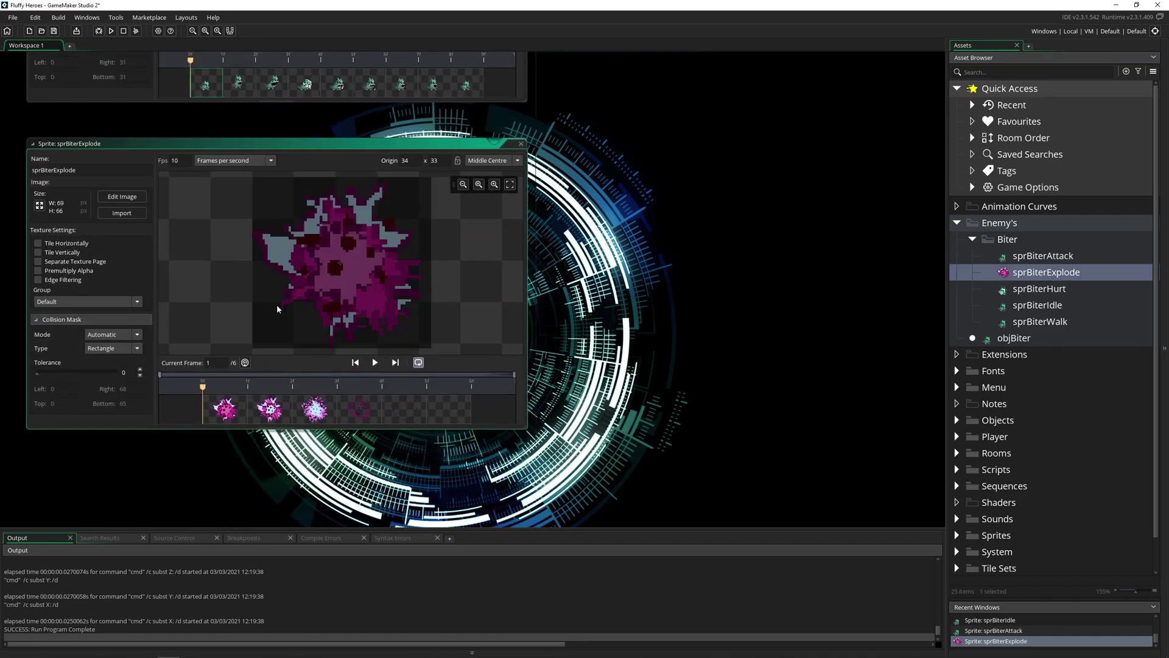
pyautogui.moveTo(303, 391); pyautogui.dragTo(437, 410)
pyautogui.click(225, 409)
# Scroll back to objPlayer's Create code and objRock's Draw code, placing the caret on line 16.
pyautogui.scroll(7, 583, 296)
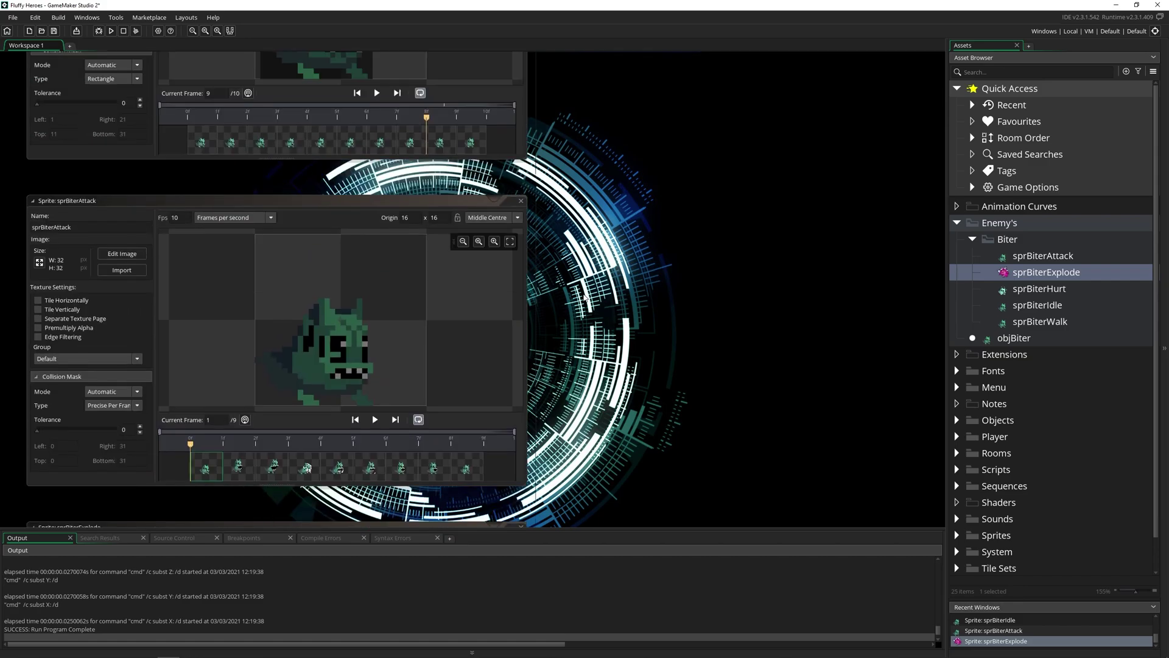
pyautogui.scroll(15, 583, 297)
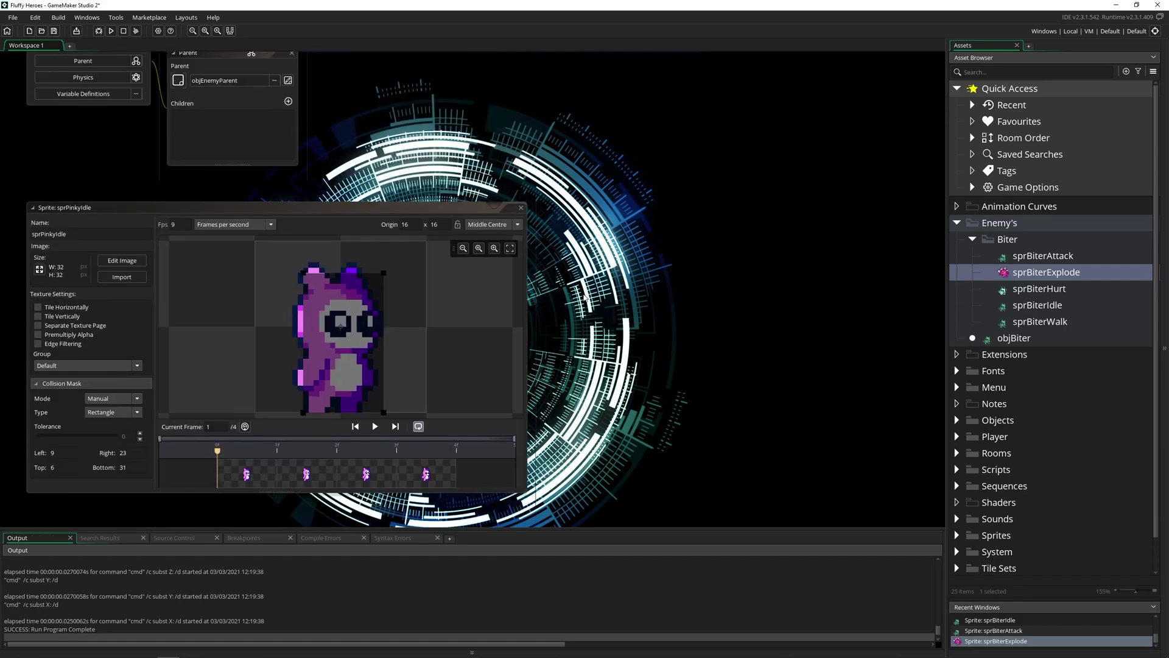
pyautogui.scroll(15, 583, 297)
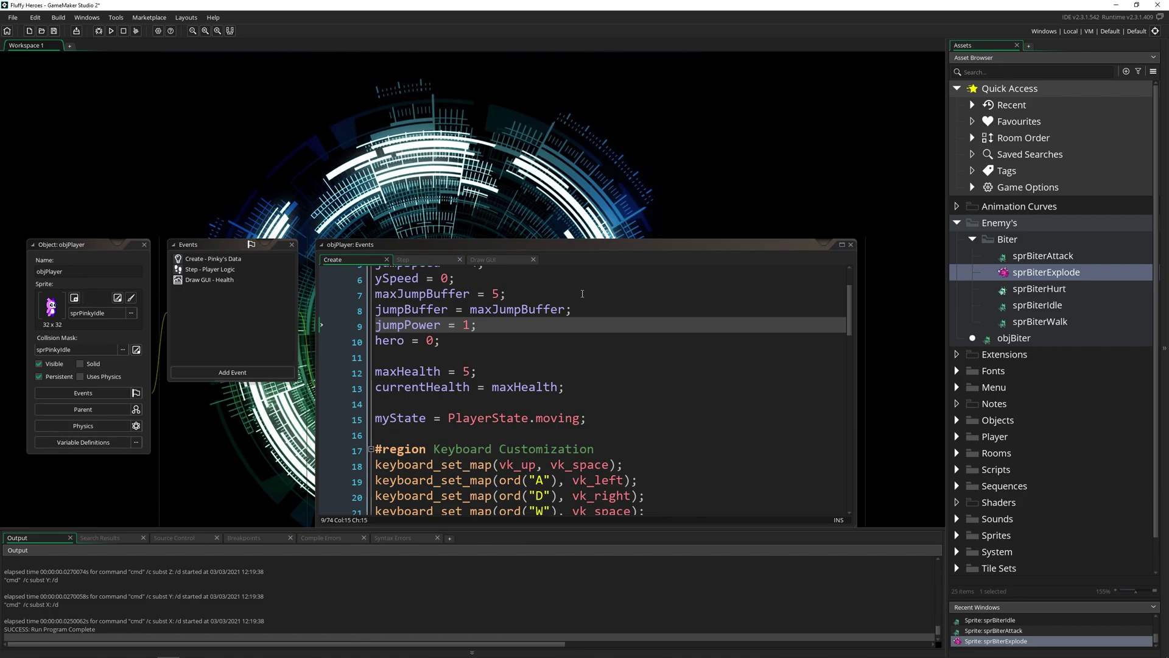
pyautogui.scroll(-3, 582, 293)
pyautogui.click(614, 276)
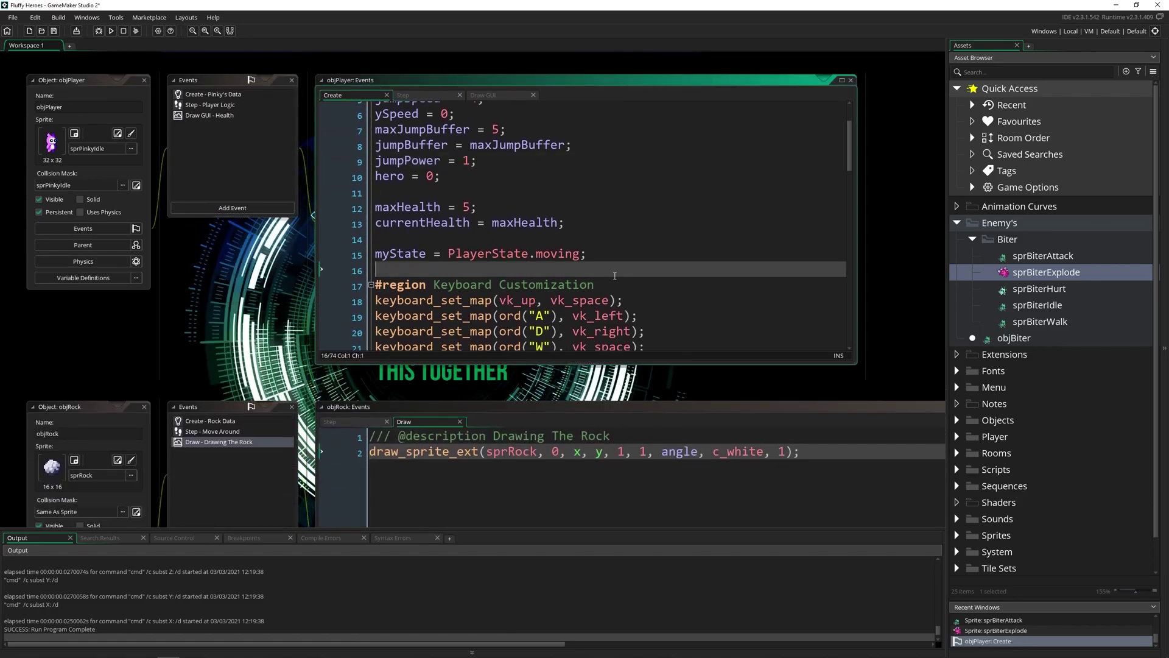